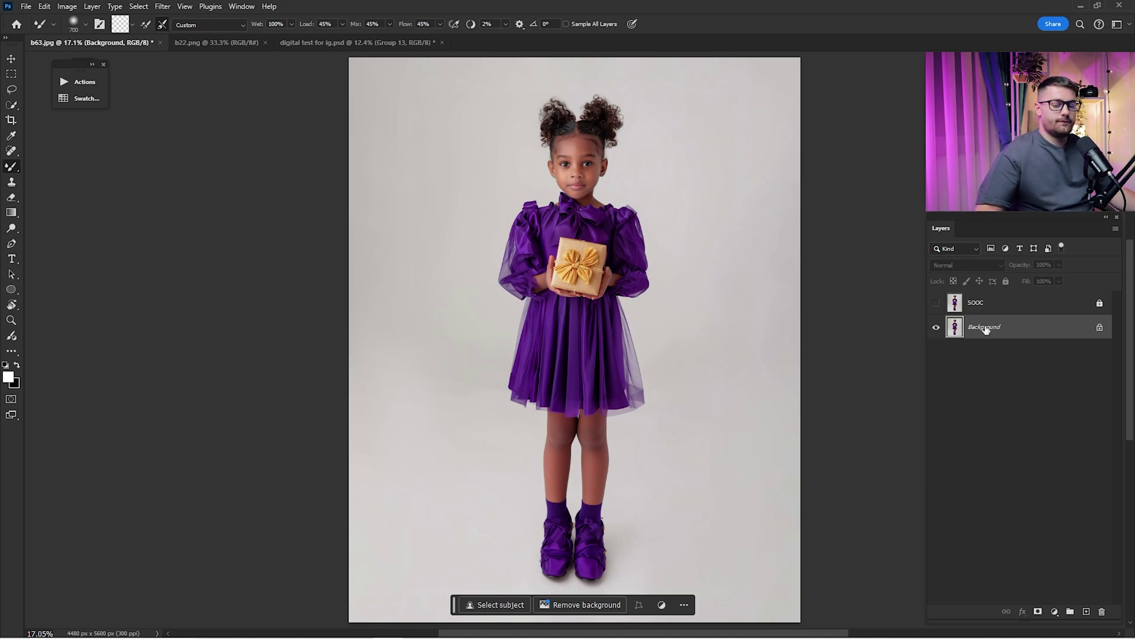
Duplicate the Background layer twice and open the girl's selection on the upper copy in Select and Mask
{"action": "left_click_drag", "start_coordinate": [1000, 330], "coordinate": [1086, 610]}
{"action": "left_click_drag", "start_coordinate": [993, 332], "coordinate": [1086, 611]}
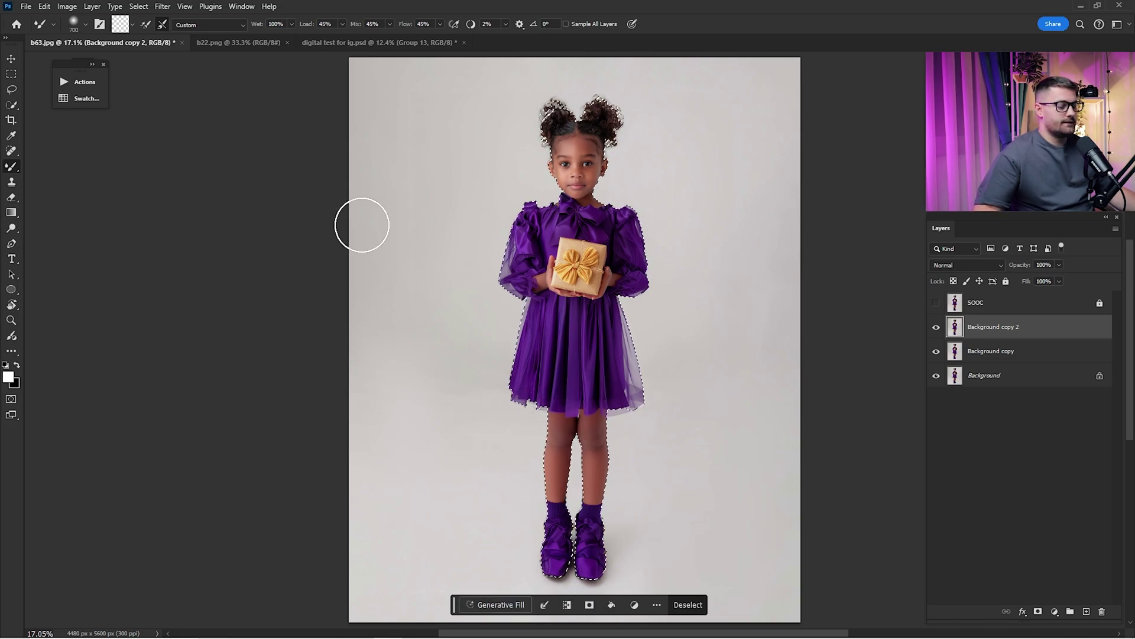
{"action": "left_click", "coordinate": [10, 90]}
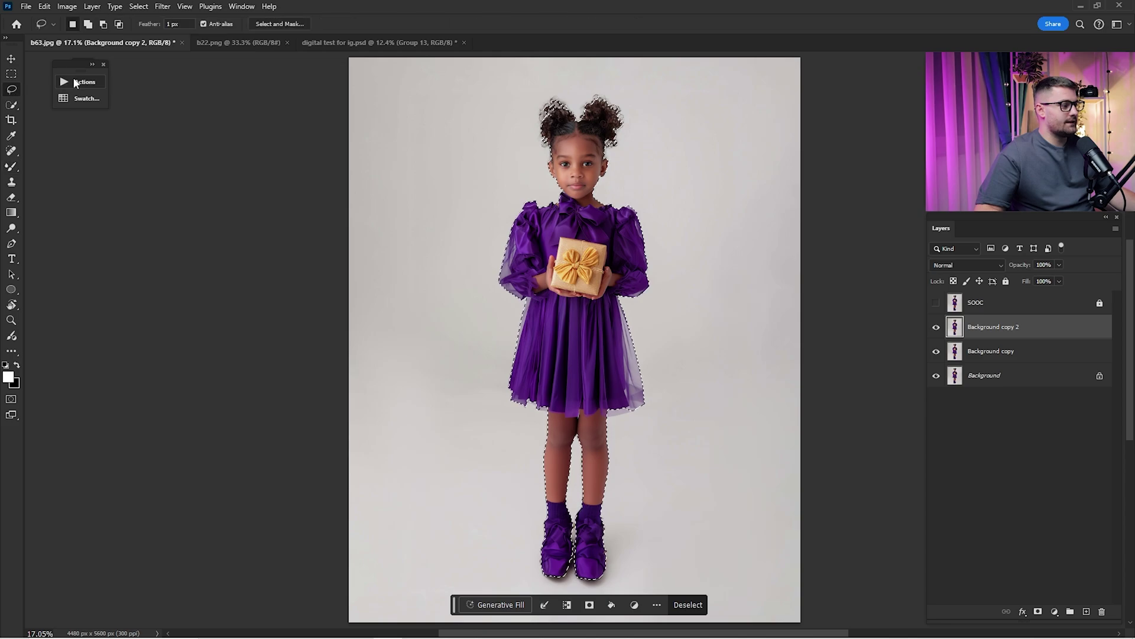
{"action": "left_click", "coordinate": [260, 24]}
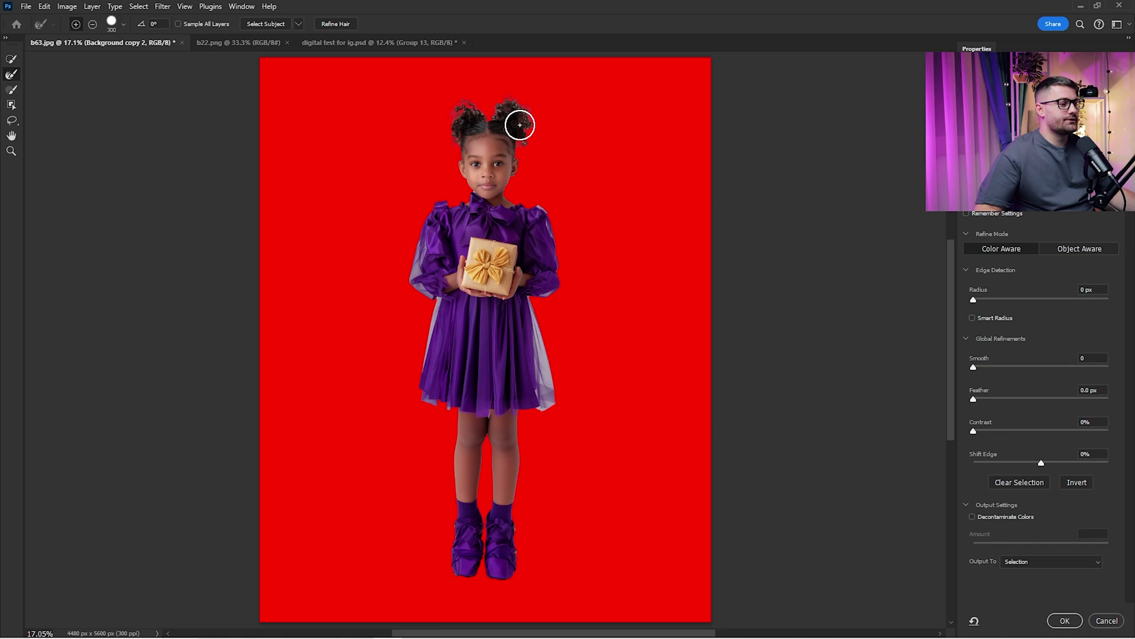
Refine the selection edge around both curly hair buns with the Refine Edge Brush, using brush sizes 400 and 250
{"action": "key", "text": "z"}
{"action": "left_click_drag", "start_coordinate": [476, 112], "coordinate": [527, 147]}
{"action": "left_click", "coordinate": [11, 74]}
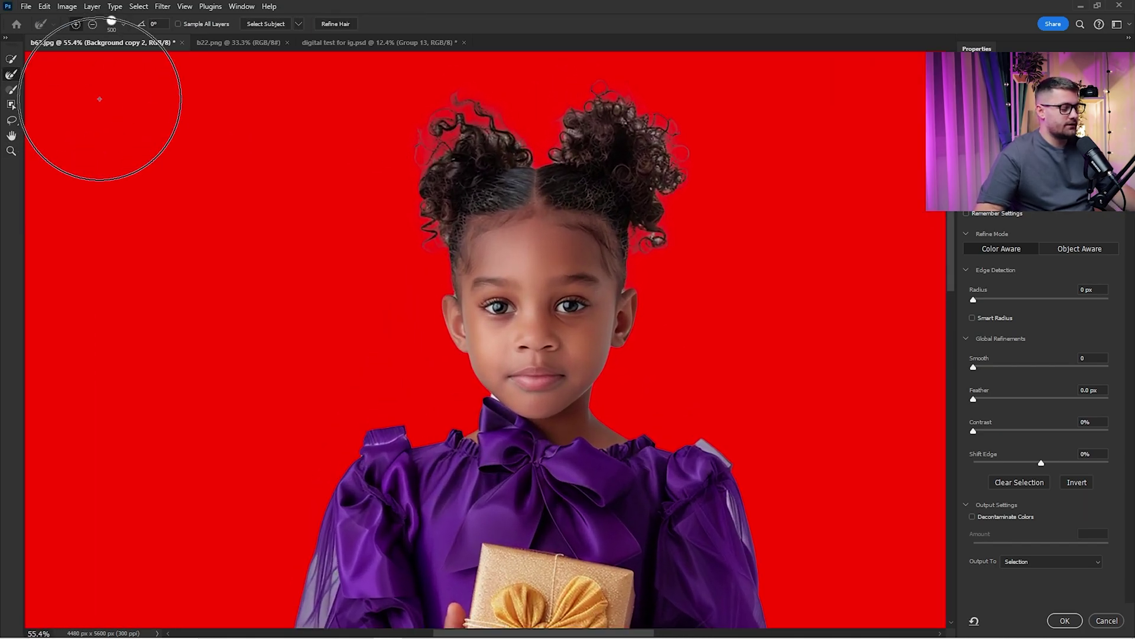
{"action": "key", "text": "bracketleft"}
{"action": "key", "text": "bracketleft"}
{"action": "key", "text": "bracketleft"}
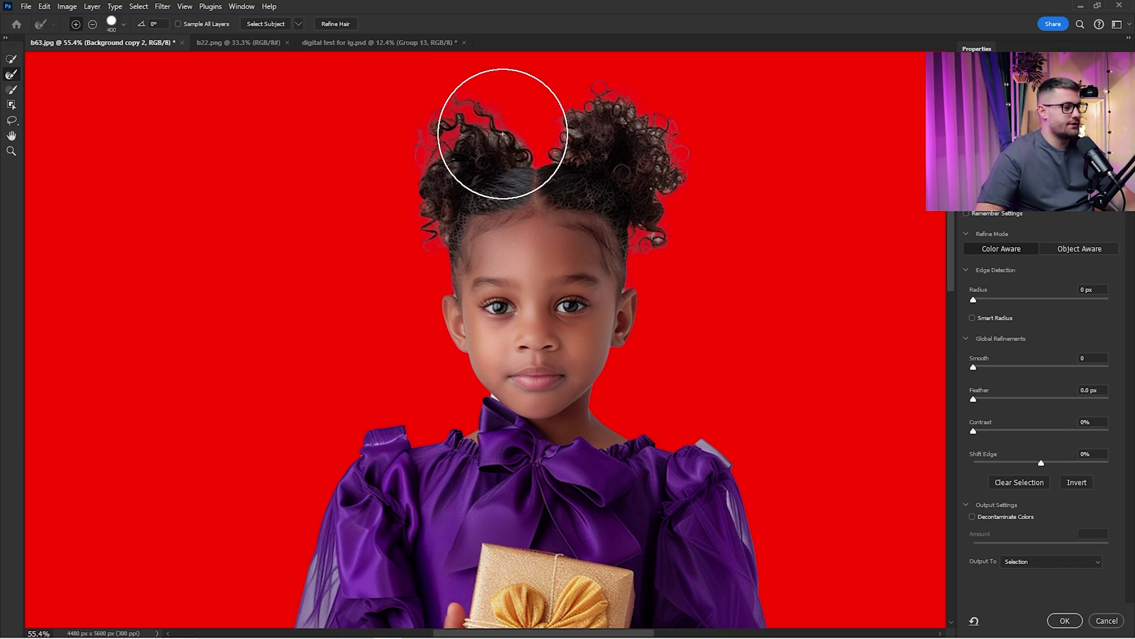
{"action": "mouse_move", "coordinate": [507, 128]}
{"action": "left_mouse_down"}
{"action": "mouse_move", "coordinate": [645, 104]}
{"action": "mouse_move", "coordinate": [700, 162]}
{"action": "mouse_move", "coordinate": [682, 233]}
{"action": "left_mouse_up"}
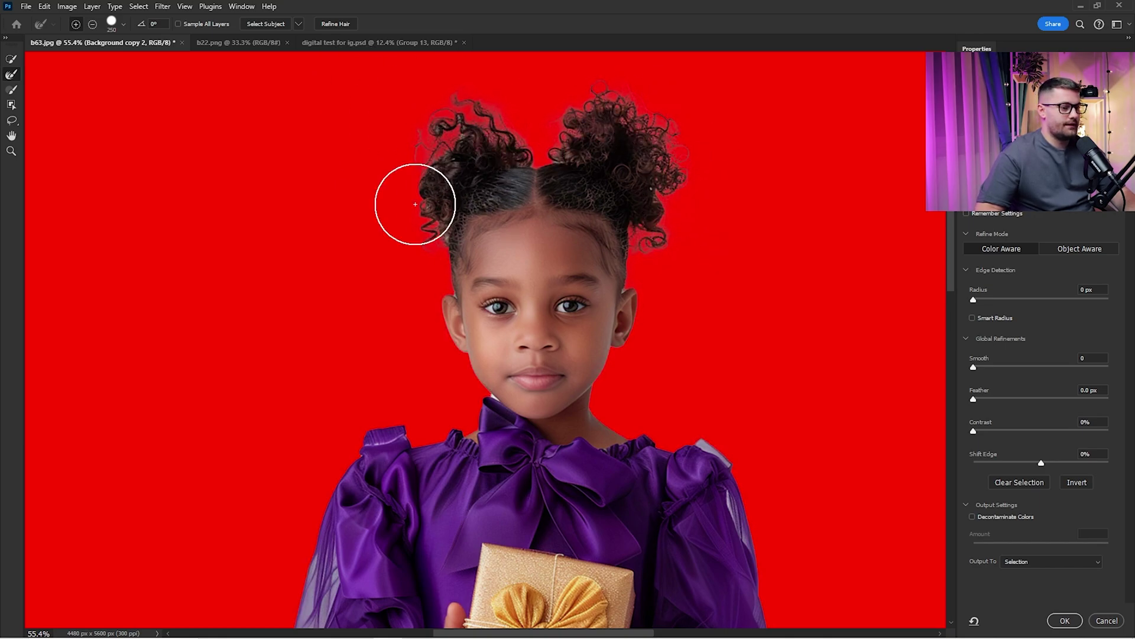
{"action": "left_click_drag", "start_coordinate": [415, 220], "coordinate": [446, 122]}
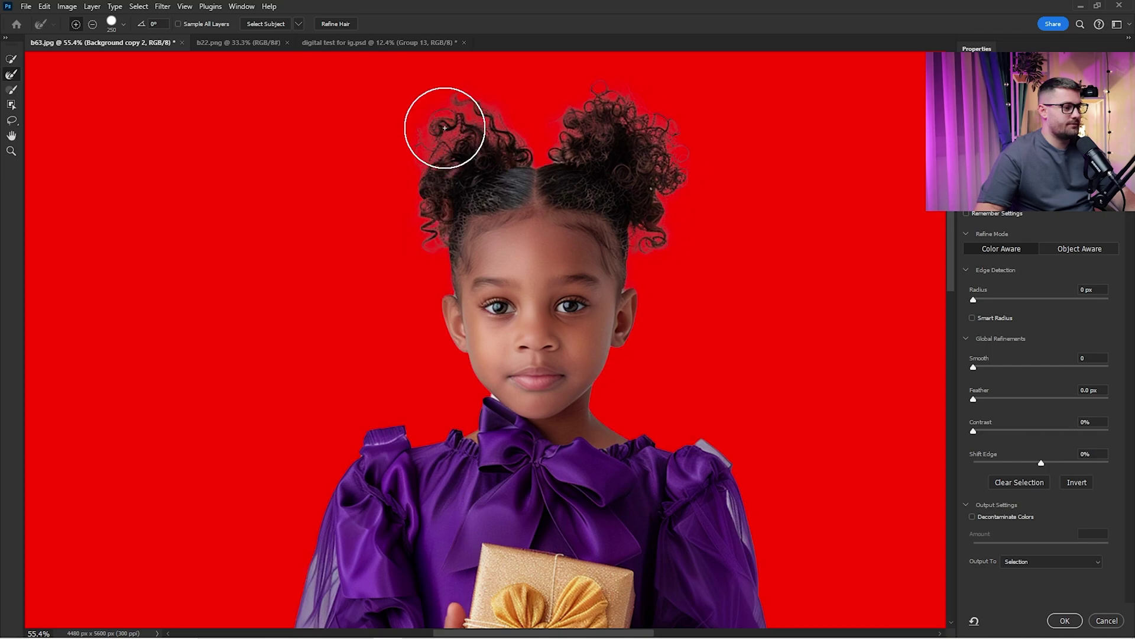
{"action": "mouse_move", "coordinate": [639, 142]}
{"action": "left_mouse_down"}
{"action": "mouse_move", "coordinate": [680, 159]}
{"action": "mouse_move", "coordinate": [661, 180]}
{"action": "left_mouse_up"}
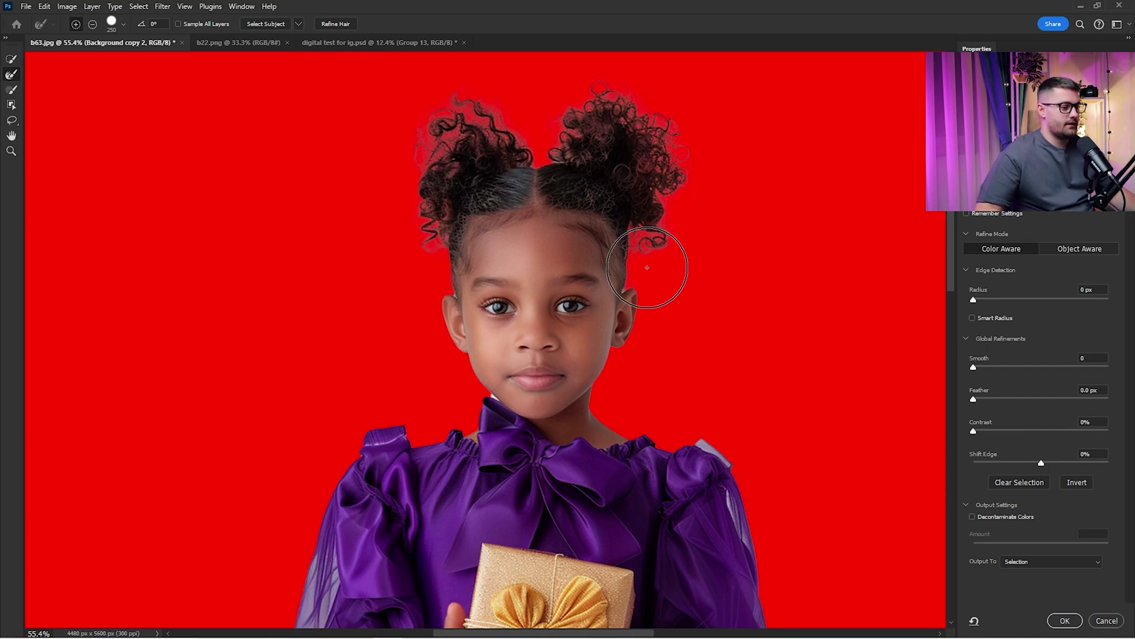
{"action": "key", "text": "bracketleft"}
{"action": "key", "text": "bracketleft"}
{"action": "key", "text": "bracketleft"}
{"action": "key", "text": "bracketleft"}
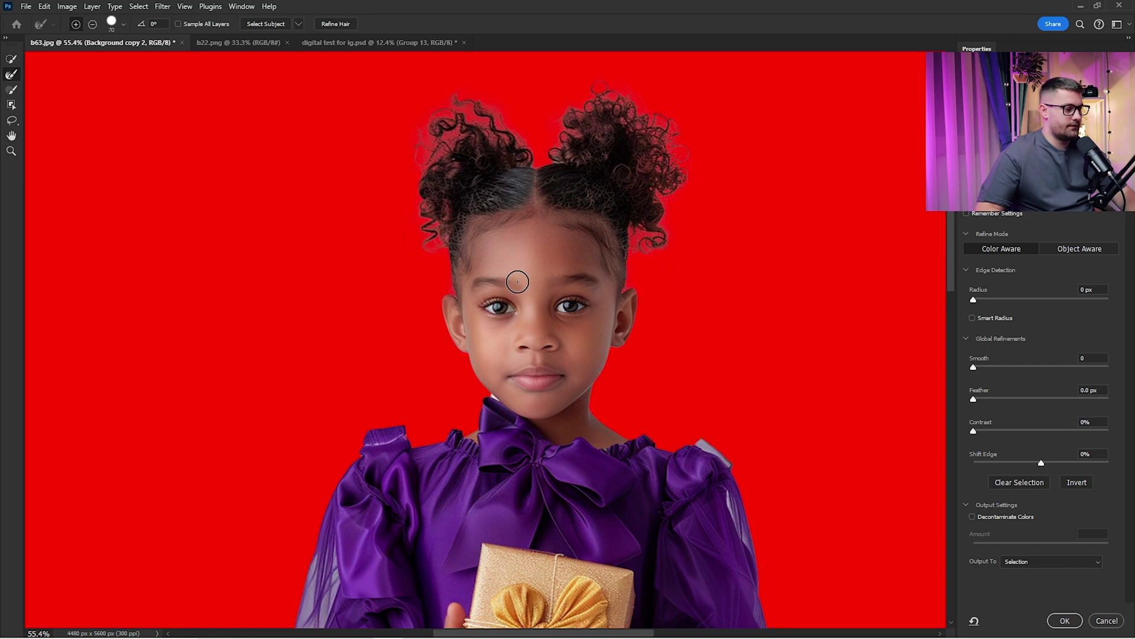
Refine the sheer tulle edges of the skirt and sleeves with the Refine Edge Brush at sizes 600 to 800
{"action": "key", "text": "ctrl+0"}
{"action": "key", "text": "bracketright"}
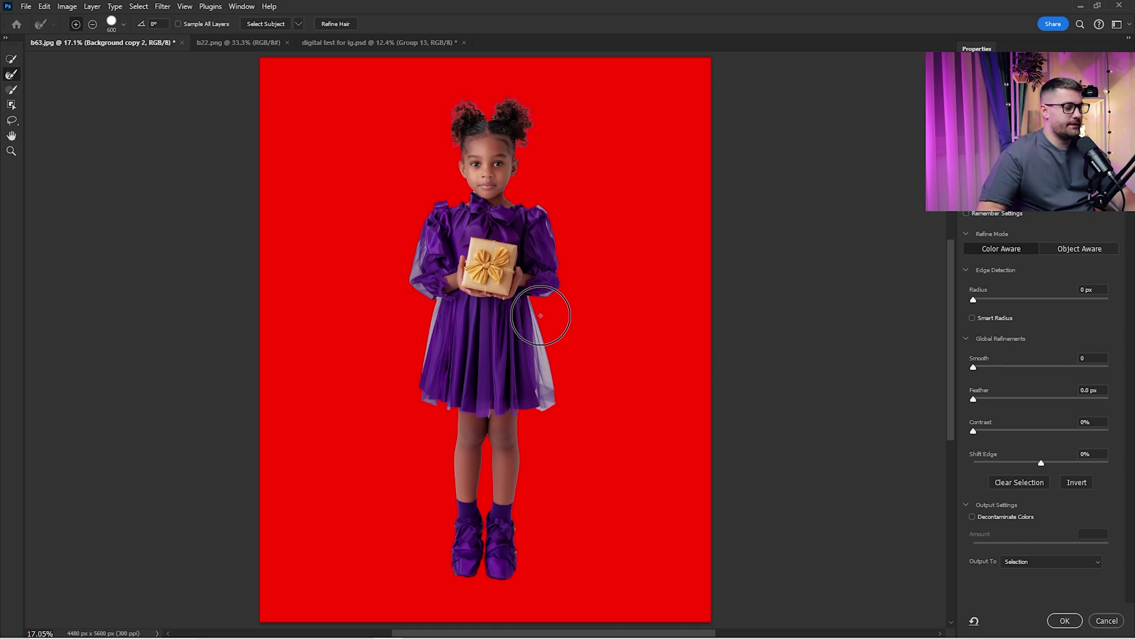
{"action": "mouse_move", "coordinate": [561, 374]}
{"action": "left_mouse_down"}
{"action": "mouse_move", "coordinate": [561, 414]}
{"action": "mouse_move", "coordinate": [548, 346]}
{"action": "left_mouse_up"}
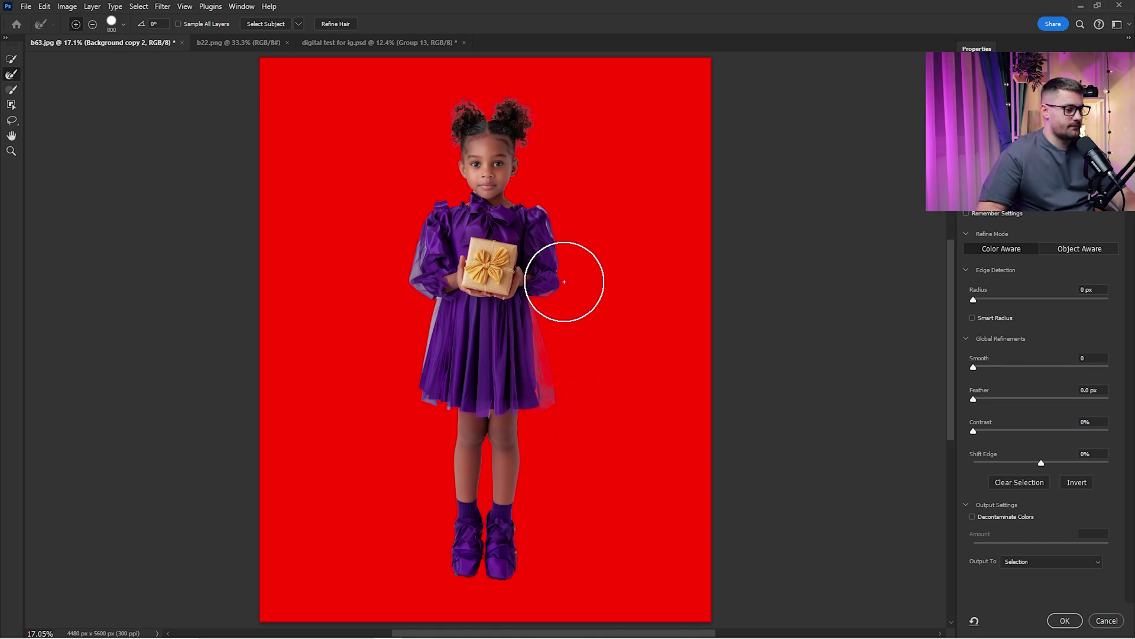
{"action": "key", "text": "bracketleft"}
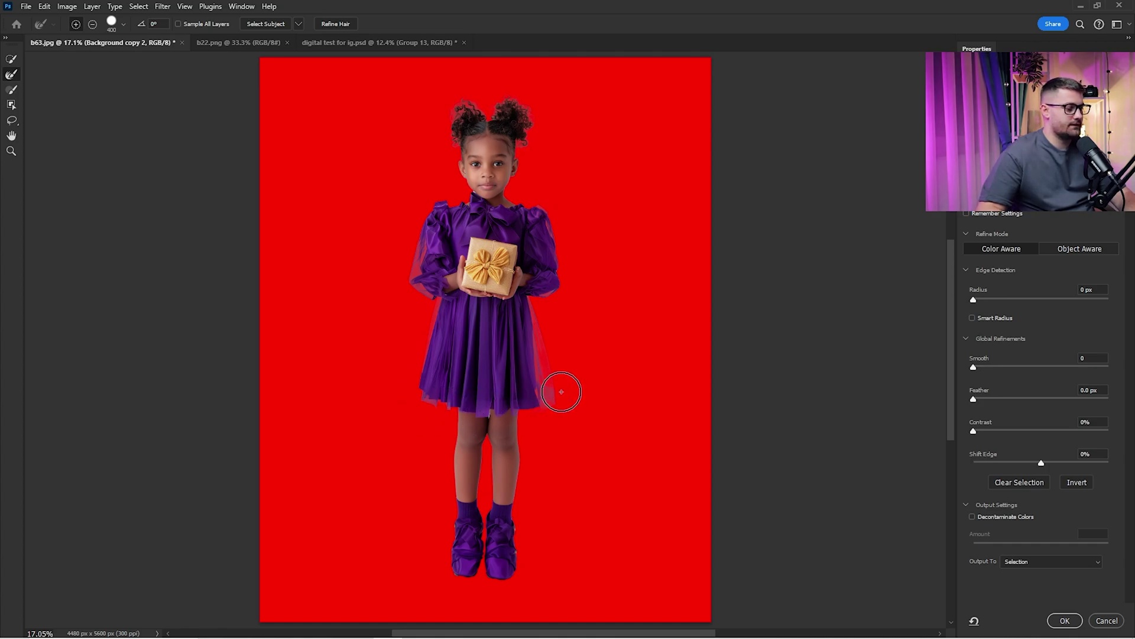
Refine the selection at the small background gap between the legs just below the dress hem, using a smaller Refine Edge Brush
{"action": "key", "text": "z"}
{"action": "left_click_drag", "start_coordinate": [478, 414], "coordinate": [558, 421]}
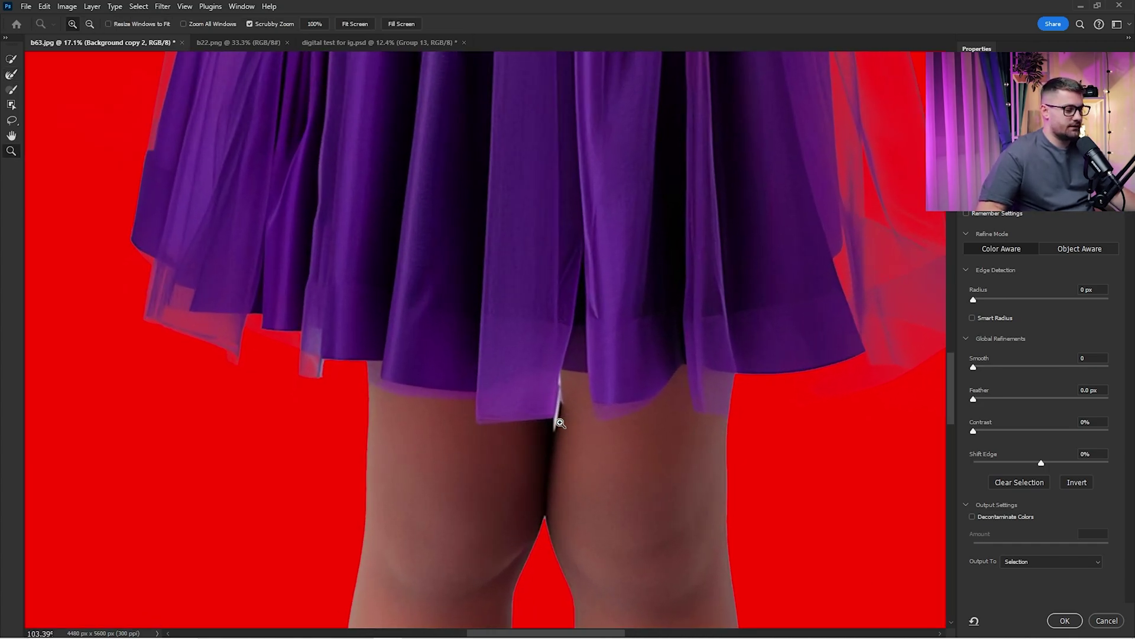
{"action": "left_click", "coordinate": [11, 75]}
{"action": "key", "text": "bracketleft"}
{"action": "key", "text": "bracketleft"}
{"action": "key", "text": "bracketleft"}
{"action": "key", "text": "bracketleft"}
{"action": "key", "text": "bracketleft"}
{"action": "key", "text": "bracketleft"}
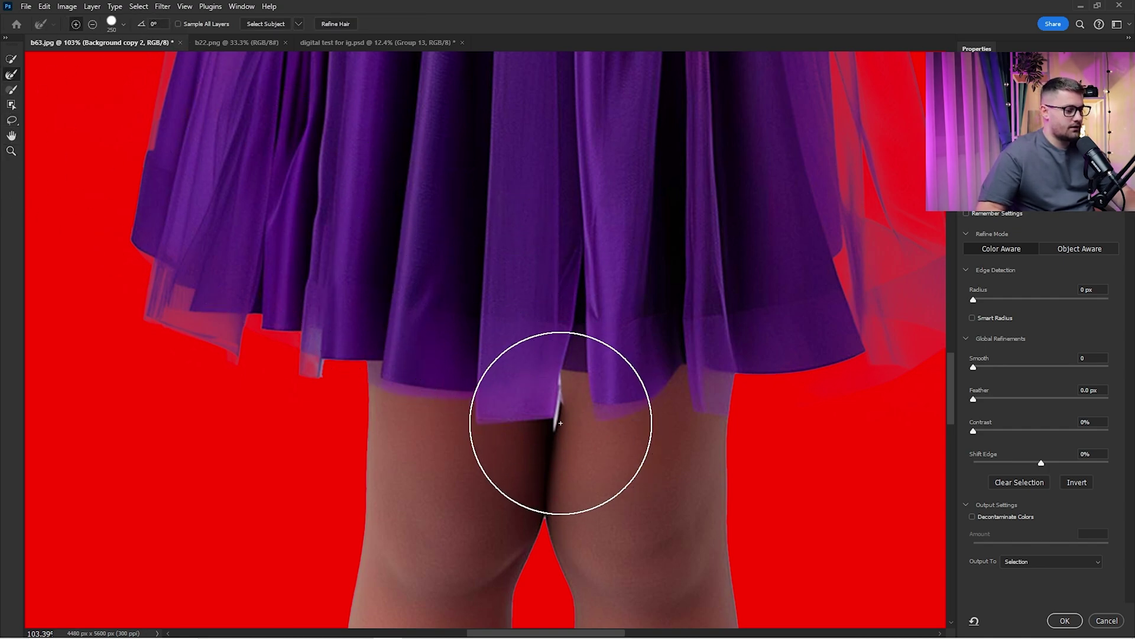
{"action": "key", "text": "bracketright"}
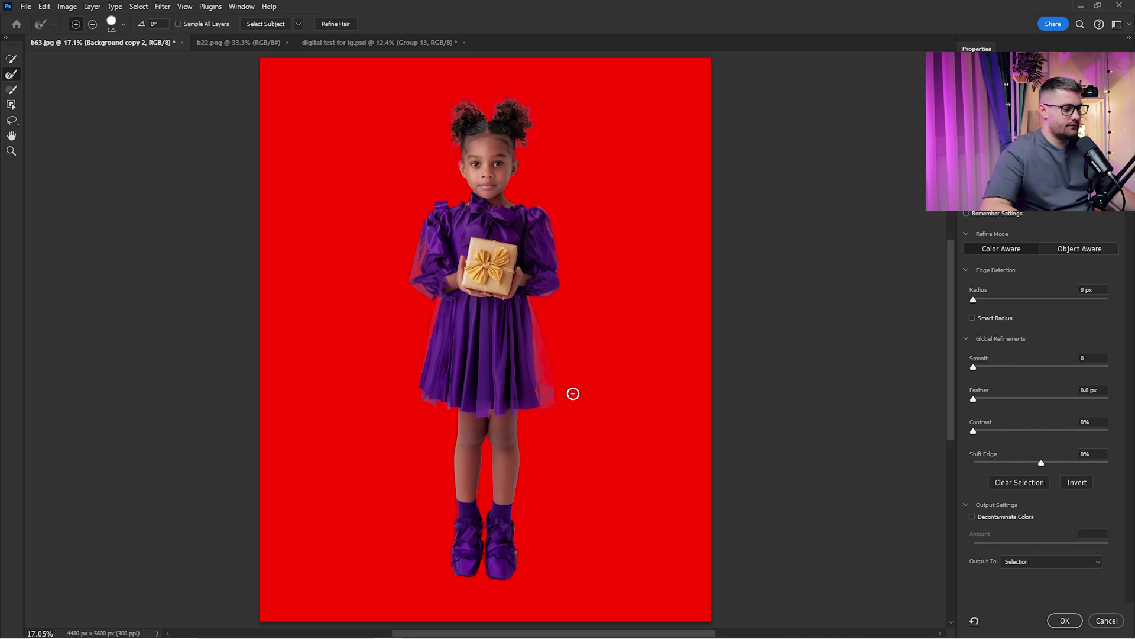
{"action": "key", "text": "ctrl+0"}
Remove the leftover background between the chin and the collar bow with the Refine Edge Brush at size 50
{"action": "key", "text": "z"}
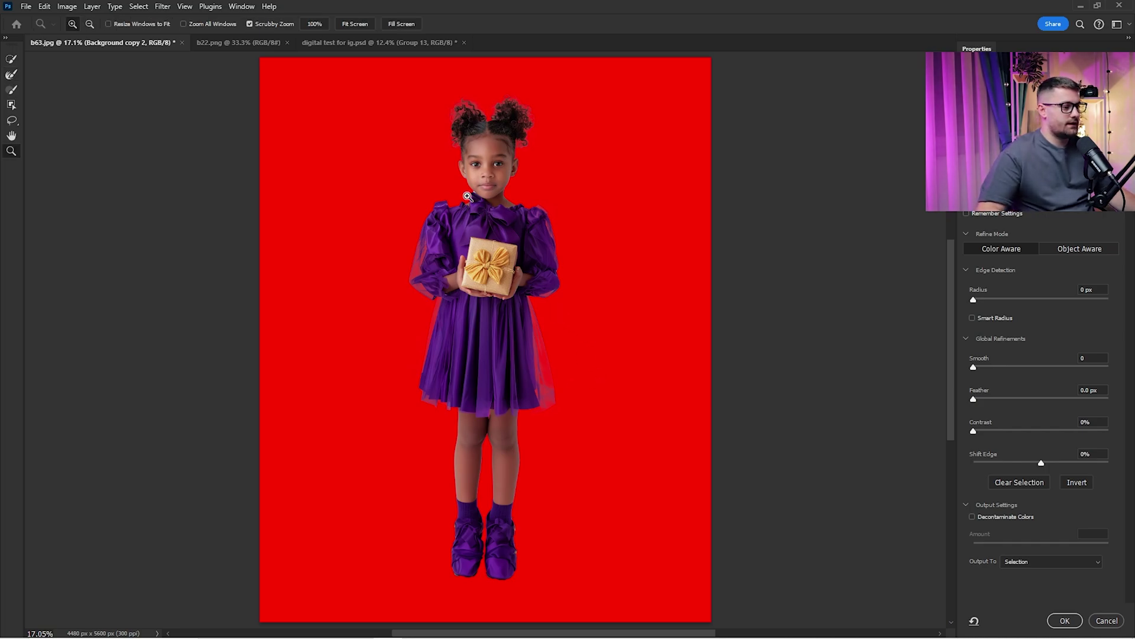
{"action": "left_click_drag", "start_coordinate": [470, 192], "coordinate": [584, 227]}
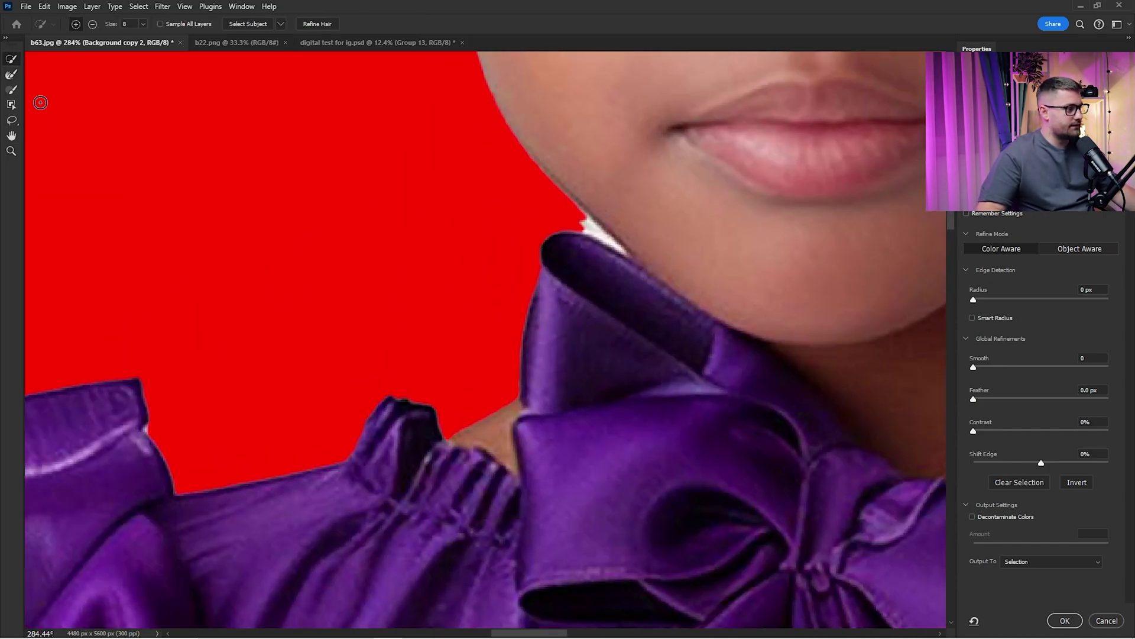
{"action": "left_click", "coordinate": [12, 73]}
{"action": "key", "text": "bracketleft"}
{"action": "key", "text": "bracketleft"}
{"action": "key", "text": "bracketleft"}
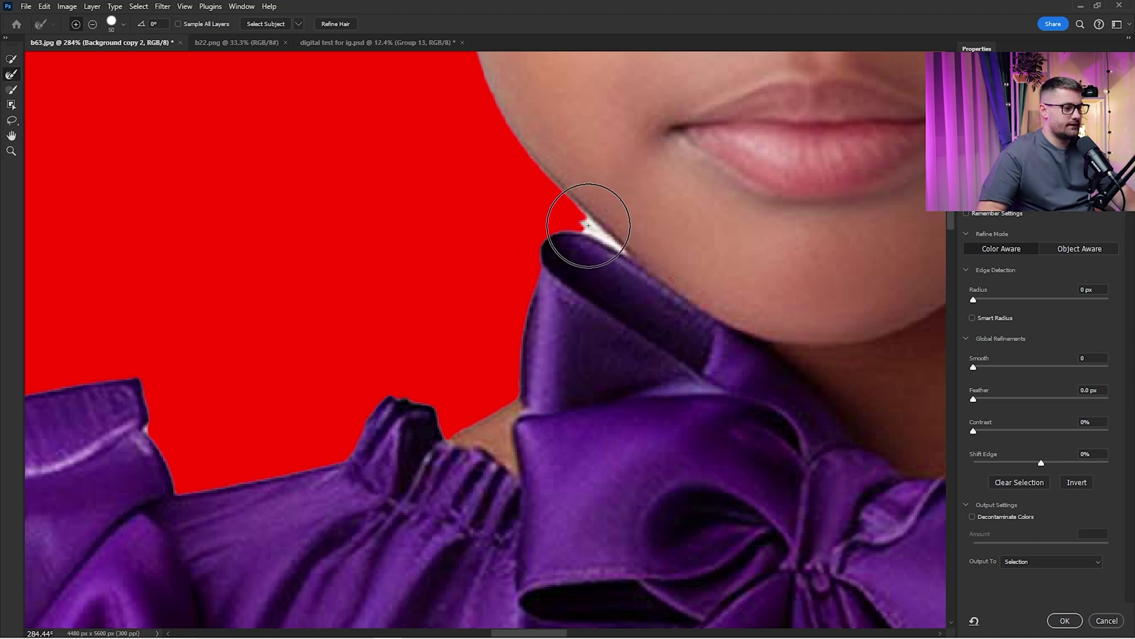
{"action": "left_click", "coordinate": [586, 226]}
{"action": "left_click", "coordinate": [618, 246]}
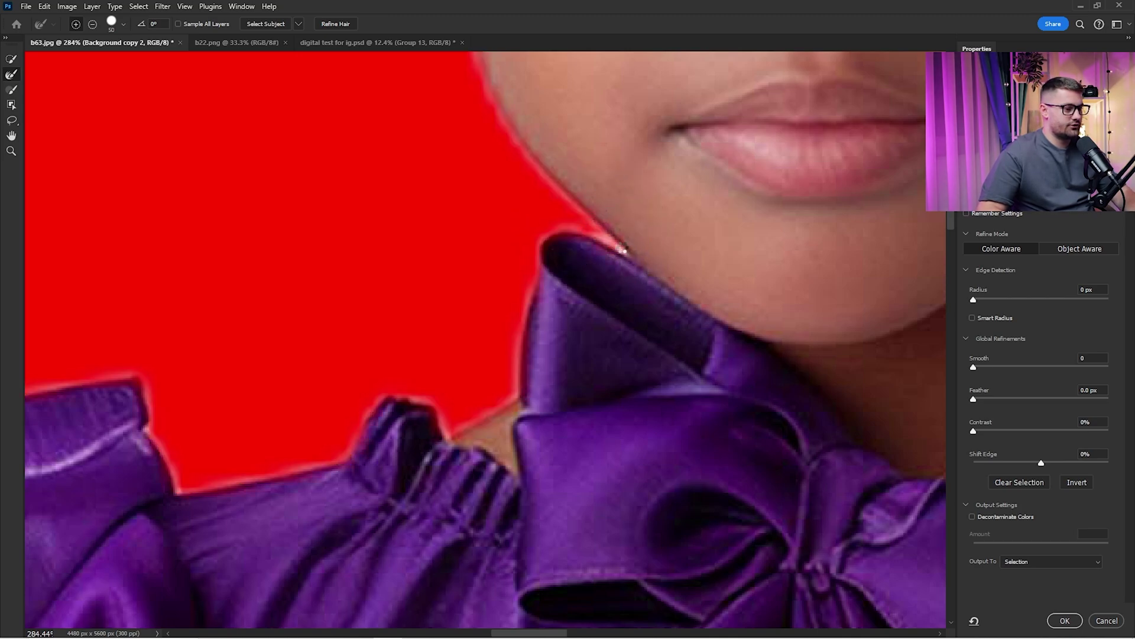
{"action": "left_click", "coordinate": [624, 248]}
{"action": "key", "text": "ctrl+0"}
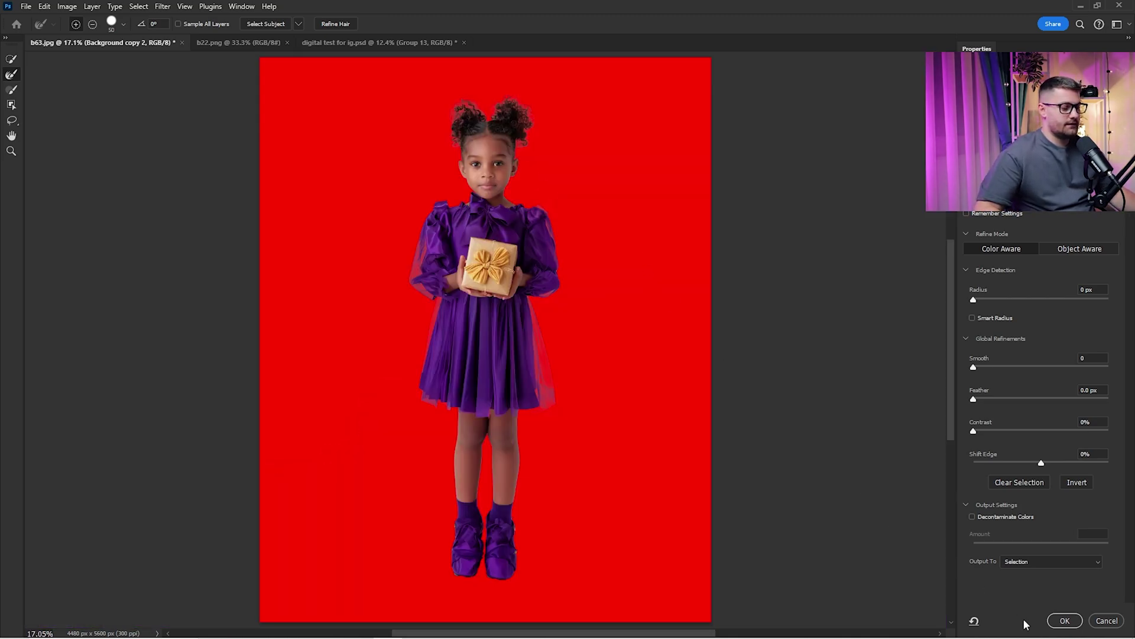
Check the shoe edges, accept the refined selection and add it as a layer mask on Background copy 2
{"action": "scroll", "coordinate": [455, 574], "scroll_direction": "up", "scroll_amount": 8}
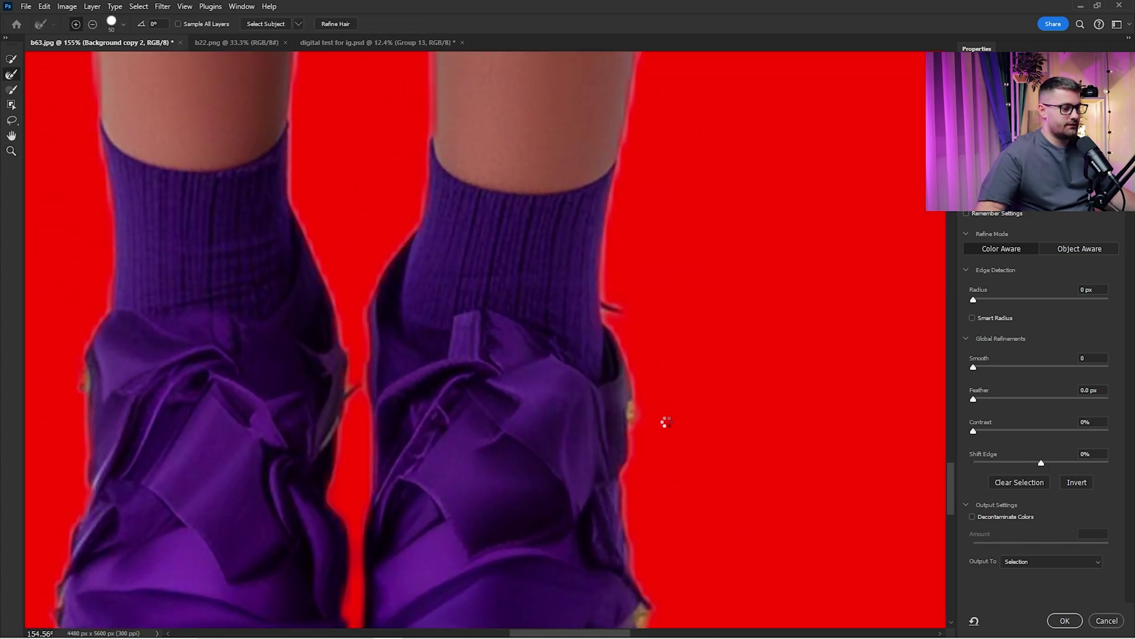
{"action": "scroll", "coordinate": [665, 423], "scroll_direction": "down", "scroll_amount": 10}
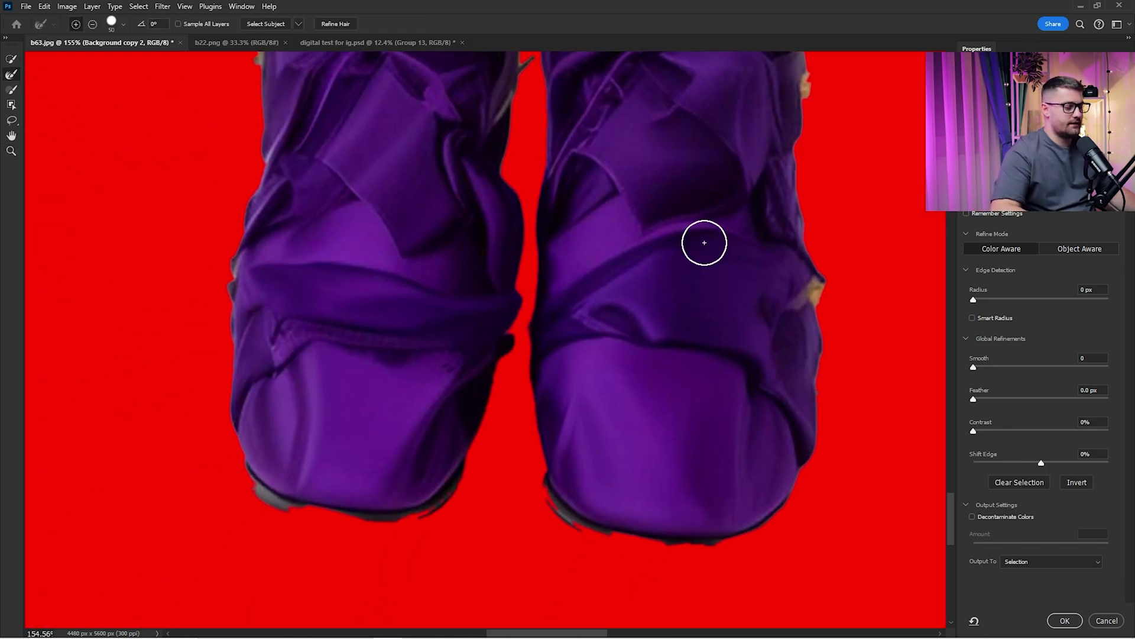
{"action": "key", "text": "Return"}
{"action": "key", "text": "ctrl+0"}
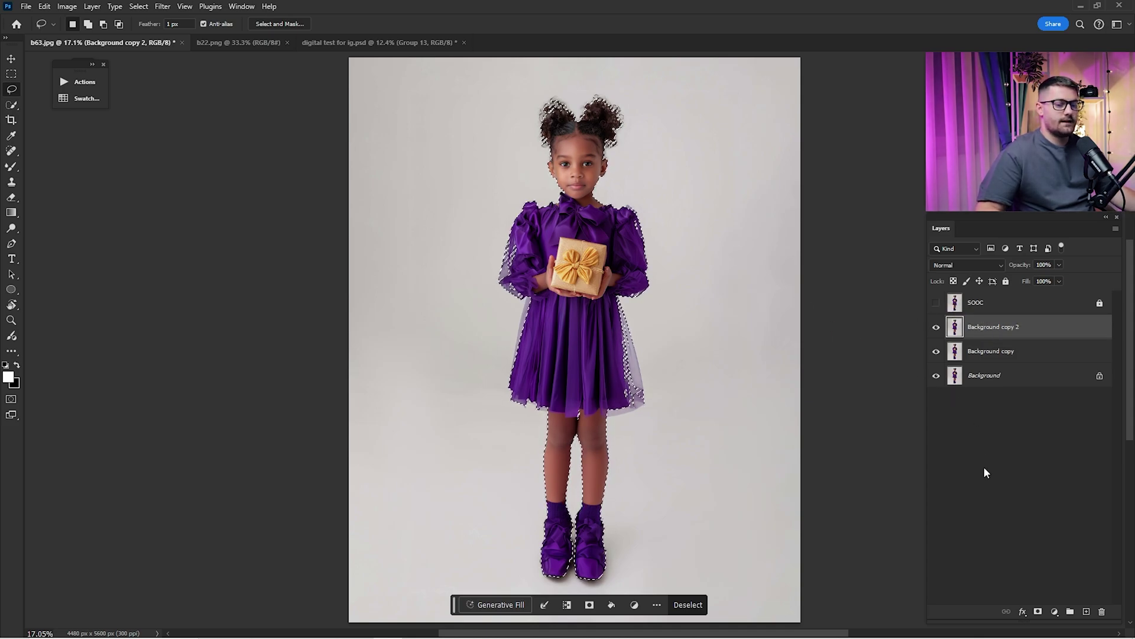
{"action": "left_click", "coordinate": [1038, 612]}
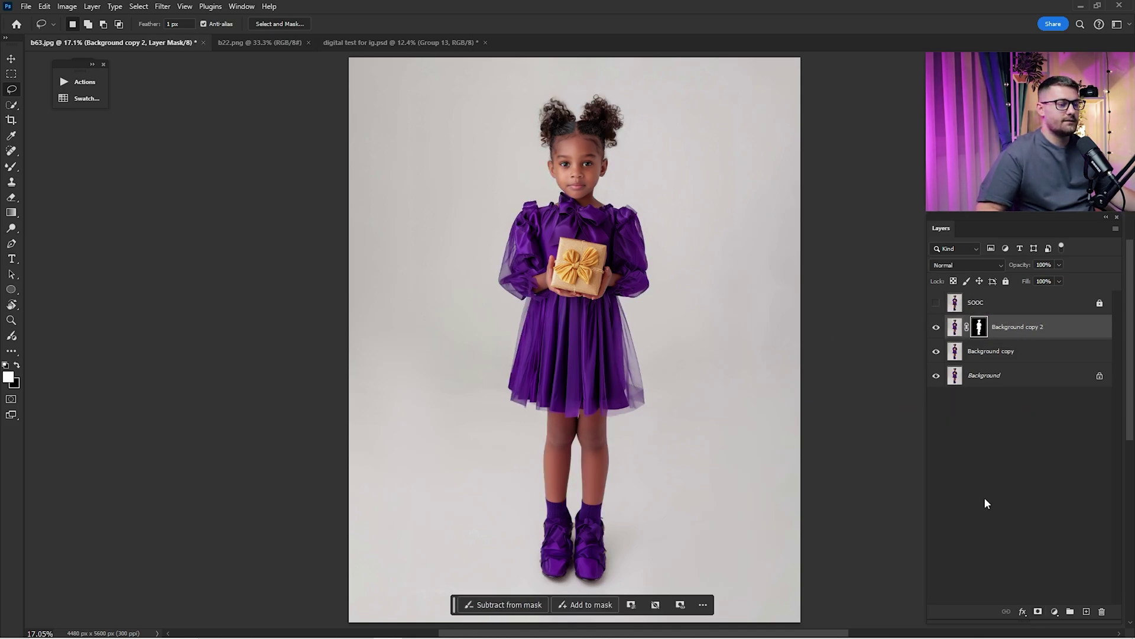
Hide the Background and Background copy layers so only the masked cutout remains over transparency
{"action": "left_click", "coordinate": [939, 375]}
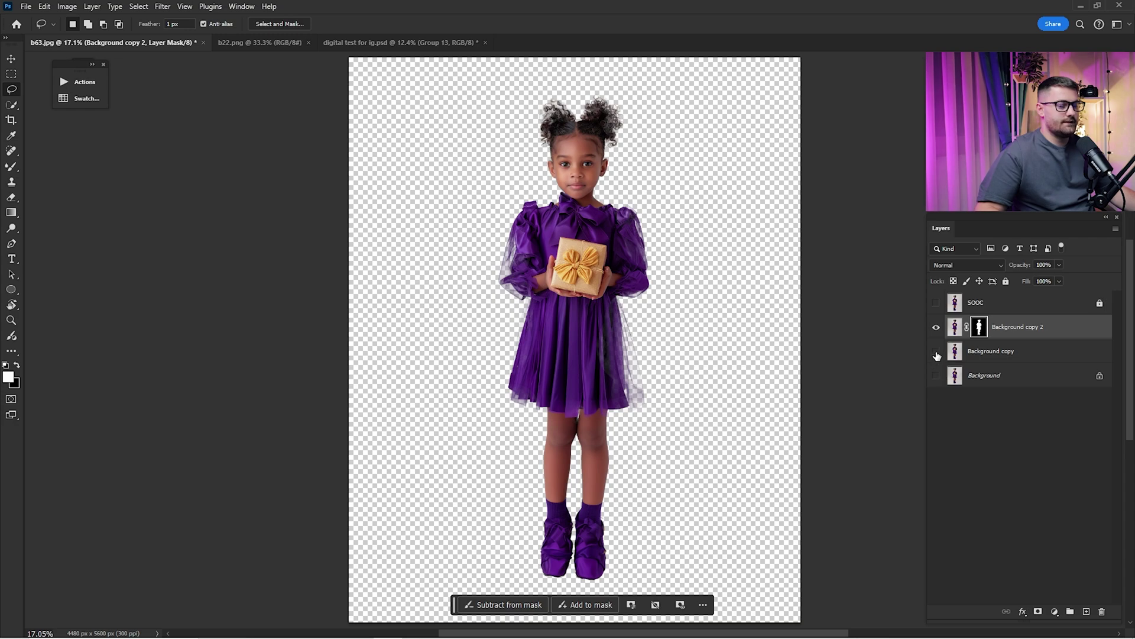
{"action": "left_click", "coordinate": [936, 353]}
{"action": "left_click", "coordinate": [936, 353]}
{"action": "left_click", "coordinate": [937, 353]}
{"action": "left_click", "coordinate": [936, 354]}
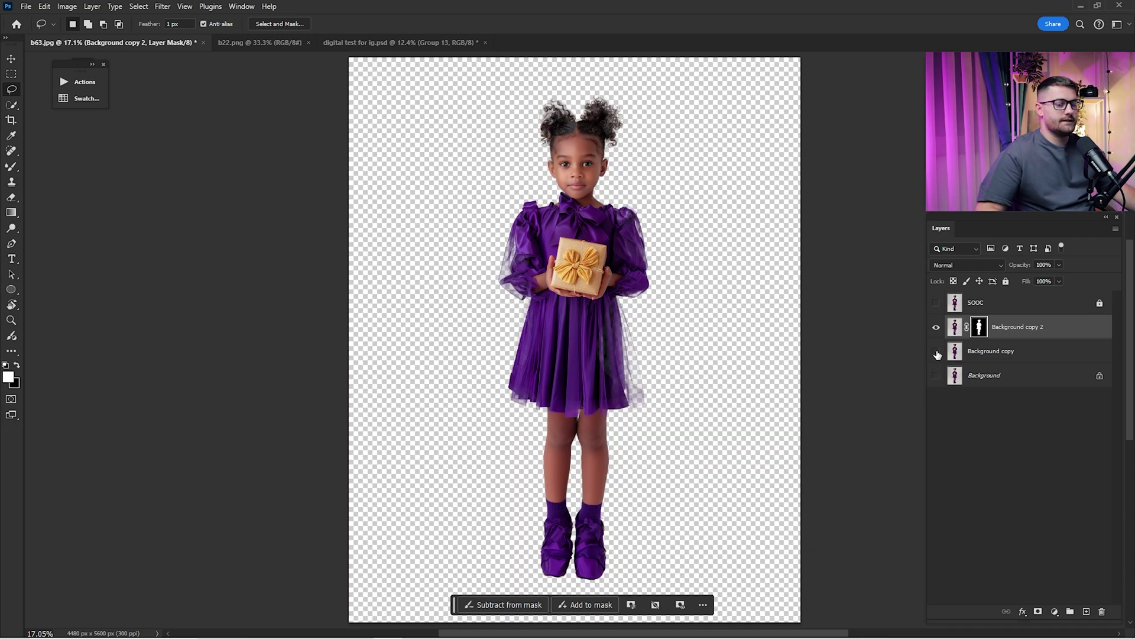
{"action": "left_click", "coordinate": [936, 353]}
{"action": "left_click", "coordinate": [937, 353]}
Paint white on the Background copy 2 mask with a size 150 brush to restore the semi-transparent dark folds of the skirt
{"action": "scroll", "coordinate": [735, 382], "scroll_direction": "up", "scroll_amount": 4}
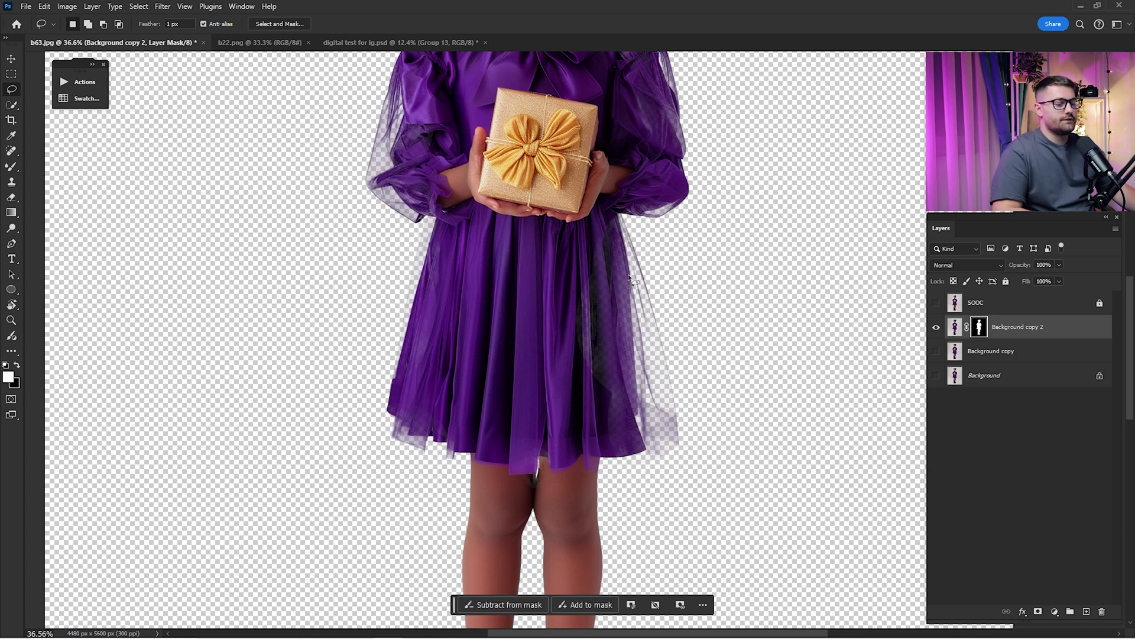
{"action": "scroll", "coordinate": [643, 311], "scroll_direction": "up", "scroll_amount": 2}
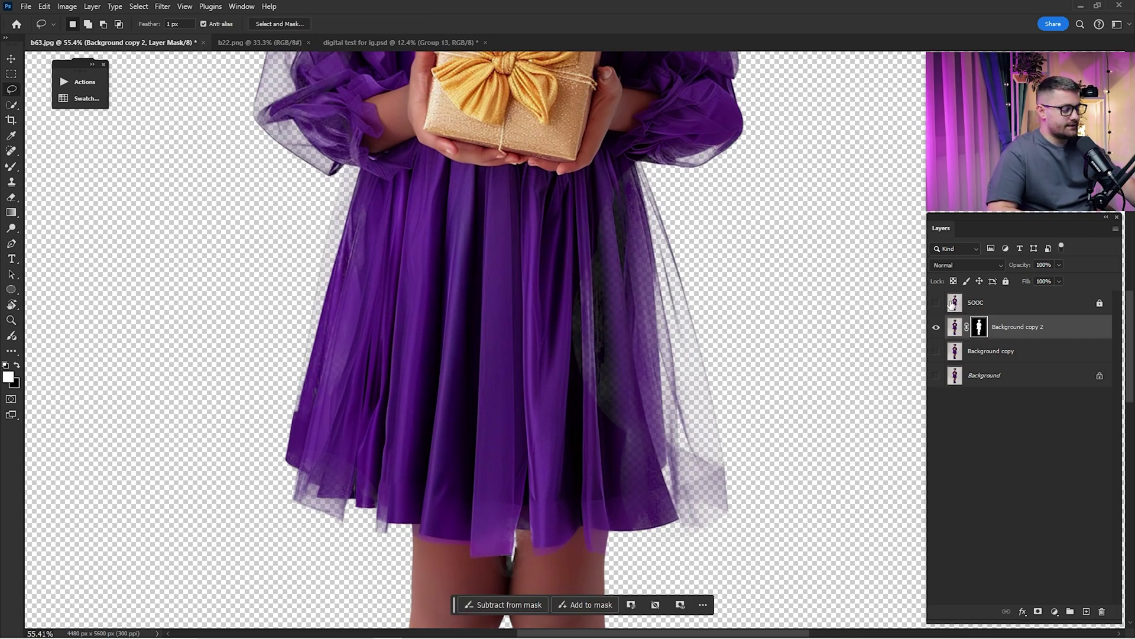
{"action": "key", "text": "b"}
{"action": "key", "text": "]"}
{"action": "mouse_move", "coordinate": [583, 264]}
{"action": "left_mouse_down"}
{"action": "mouse_move", "coordinate": [583, 375]}
{"action": "mouse_move", "coordinate": [584, 302]}
{"action": "mouse_move", "coordinate": [607, 352]}
{"action": "mouse_move", "coordinate": [601, 261]}
{"action": "mouse_move", "coordinate": [614, 348]}
{"action": "mouse_move", "coordinate": [606, 226]}
{"action": "mouse_move", "coordinate": [641, 457]}
{"action": "left_mouse_up"}
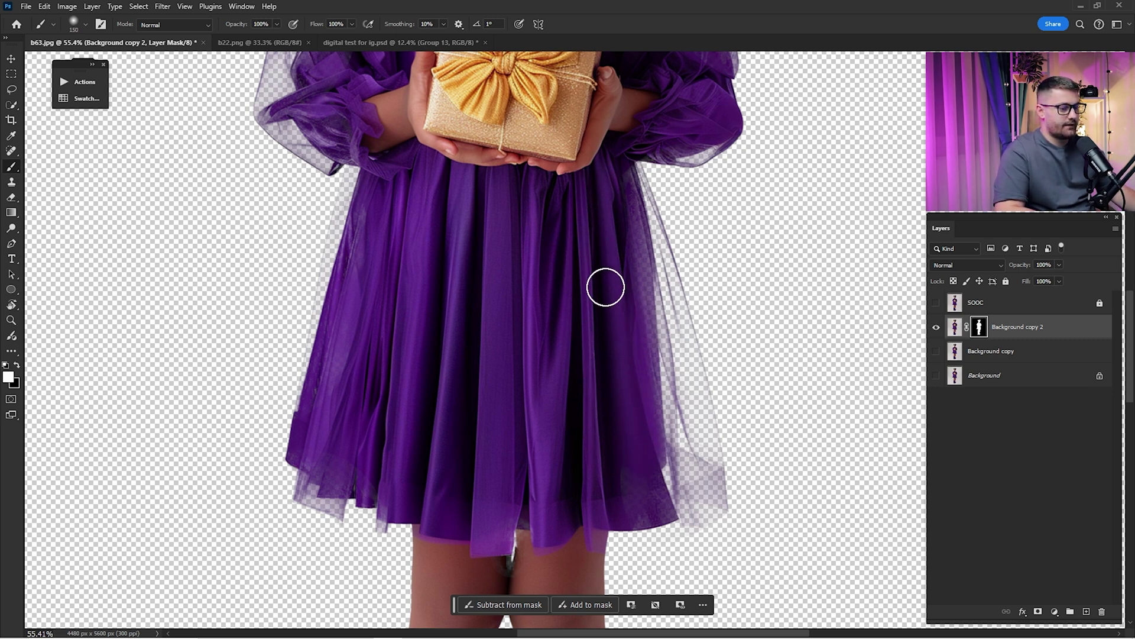
{"action": "left_click_drag", "start_coordinate": [521, 447], "coordinate": [620, 345]}
{"action": "left_click_drag", "start_coordinate": [617, 436], "coordinate": [664, 400]}
Inspect the masked cutout's edges close up around the knees, skirt hem, sleeves, hair and sheer tulle
{"action": "key", "text": "bracketleft"}
{"action": "key", "text": "bracketleft"}
{"action": "key", "text": "bracketleft"}
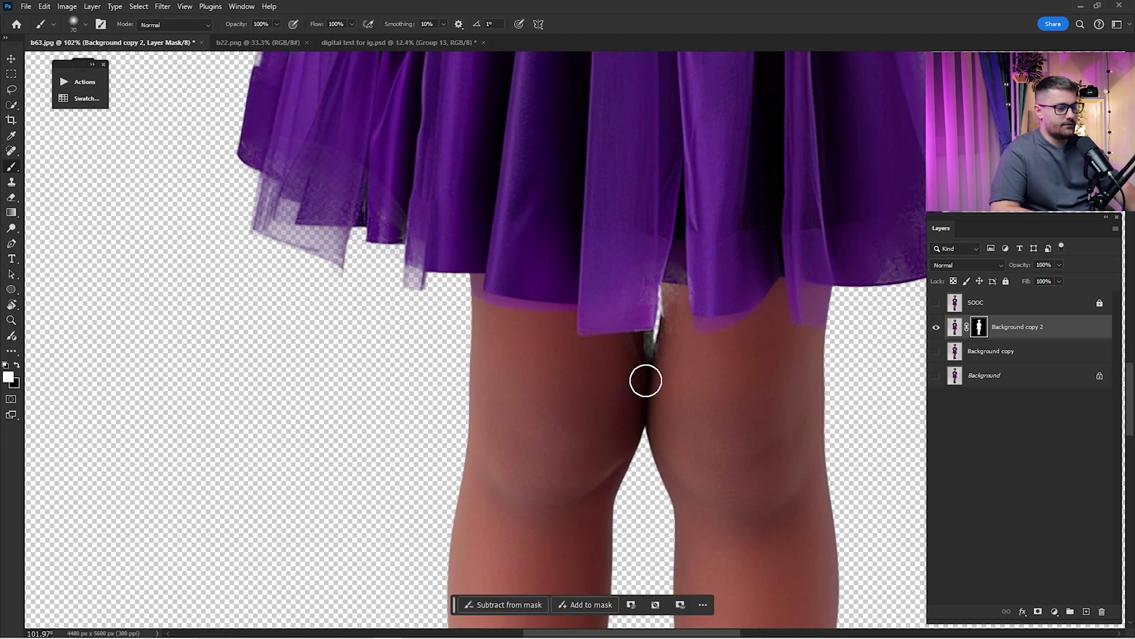
{"action": "left_click_drag", "start_coordinate": [524, 170], "coordinate": [754, 425]}
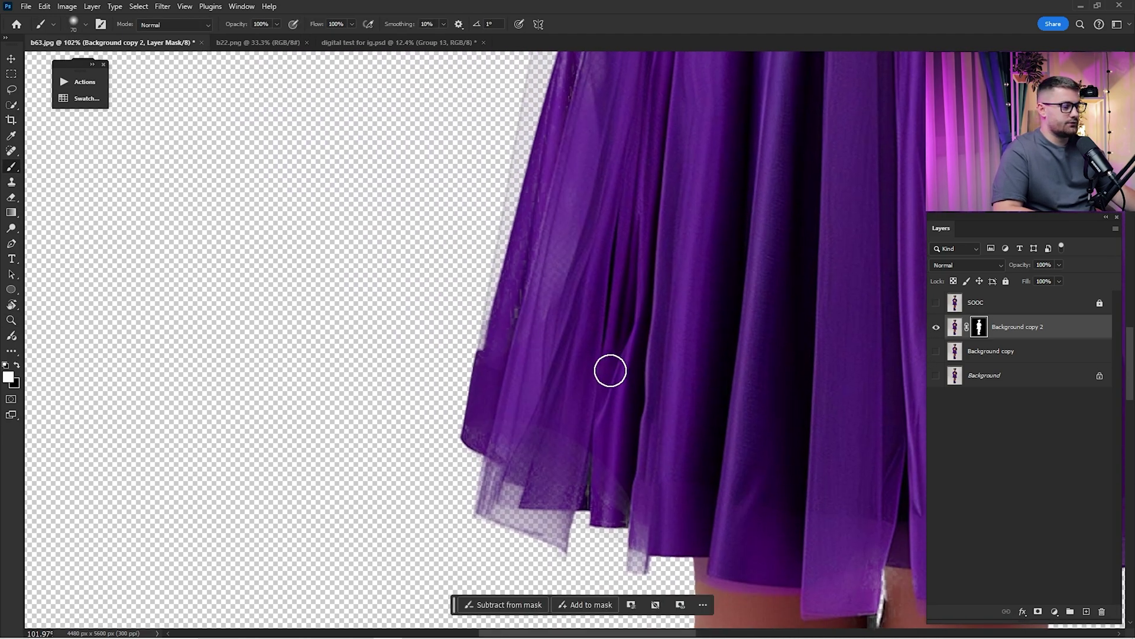
{"action": "left_click_drag", "start_coordinate": [600, 193], "coordinate": [583, 477]}
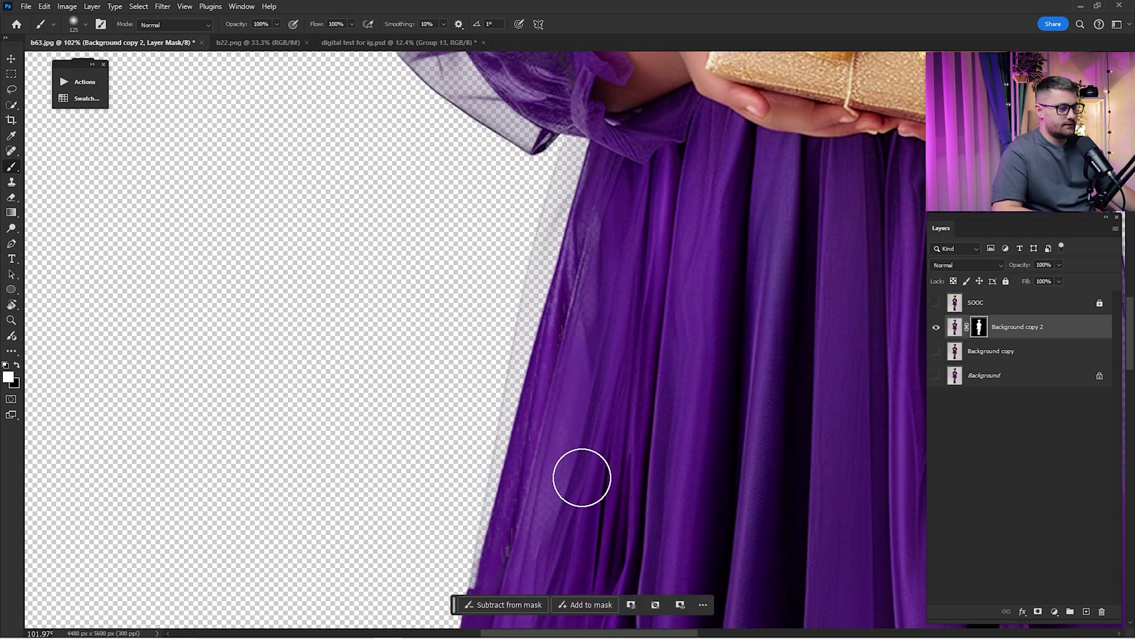
{"action": "left_click_drag", "start_coordinate": [614, 159], "coordinate": [591, 330]}
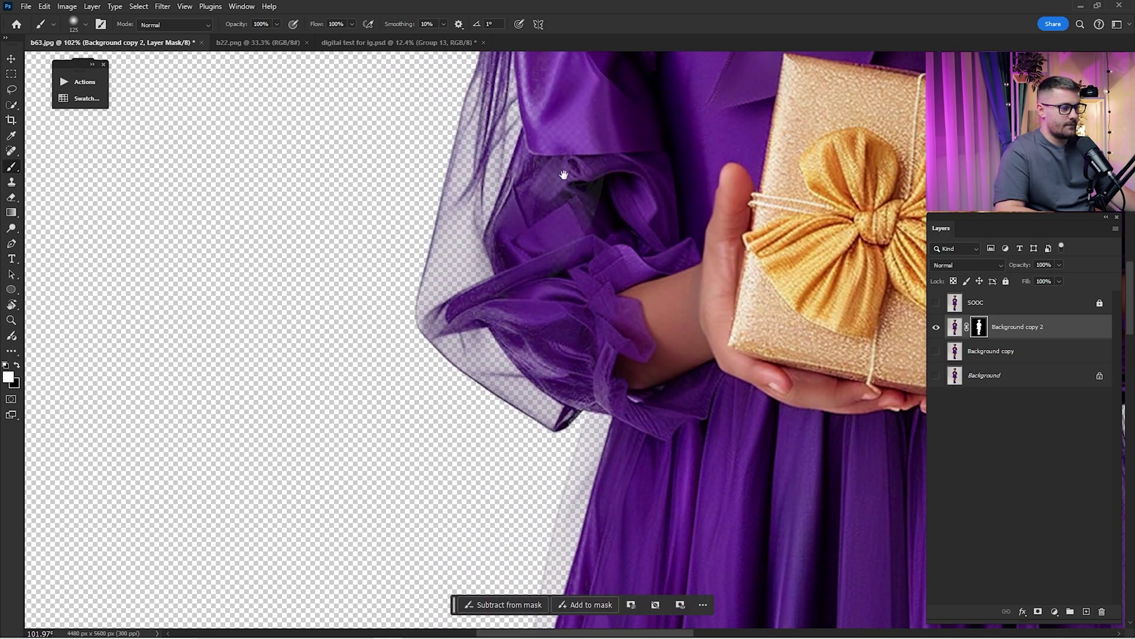
{"action": "mouse_move", "coordinate": [562, 172]}
{"action": "left_mouse_down"}
{"action": "mouse_move", "coordinate": [652, 223]}
{"action": "mouse_move", "coordinate": [649, 430]}
{"action": "mouse_move", "coordinate": [616, 555]}
{"action": "left_mouse_up"}
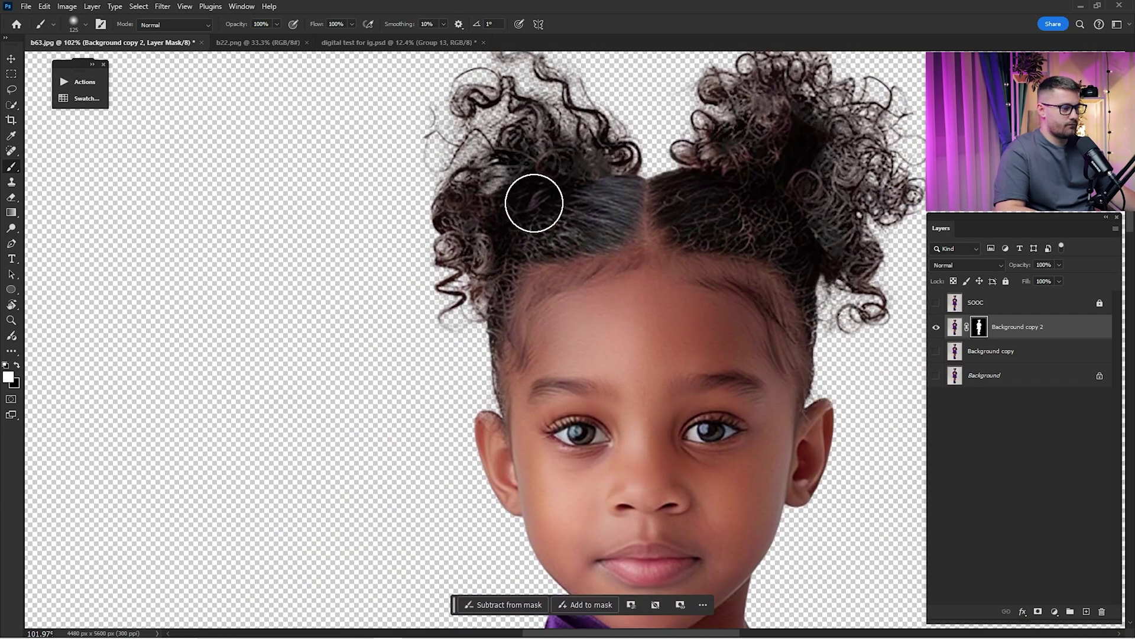
{"action": "mouse_move", "coordinate": [699, 591]}
{"action": "left_mouse_down"}
{"action": "mouse_move", "coordinate": [651, 395]}
{"action": "mouse_move", "coordinate": [527, 79]}
{"action": "left_mouse_up"}
{"action": "left_click_drag", "start_coordinate": [646, 293], "coordinate": [630, 207]}
{"action": "left_click_drag", "start_coordinate": [595, 456], "coordinate": [602, 222]}
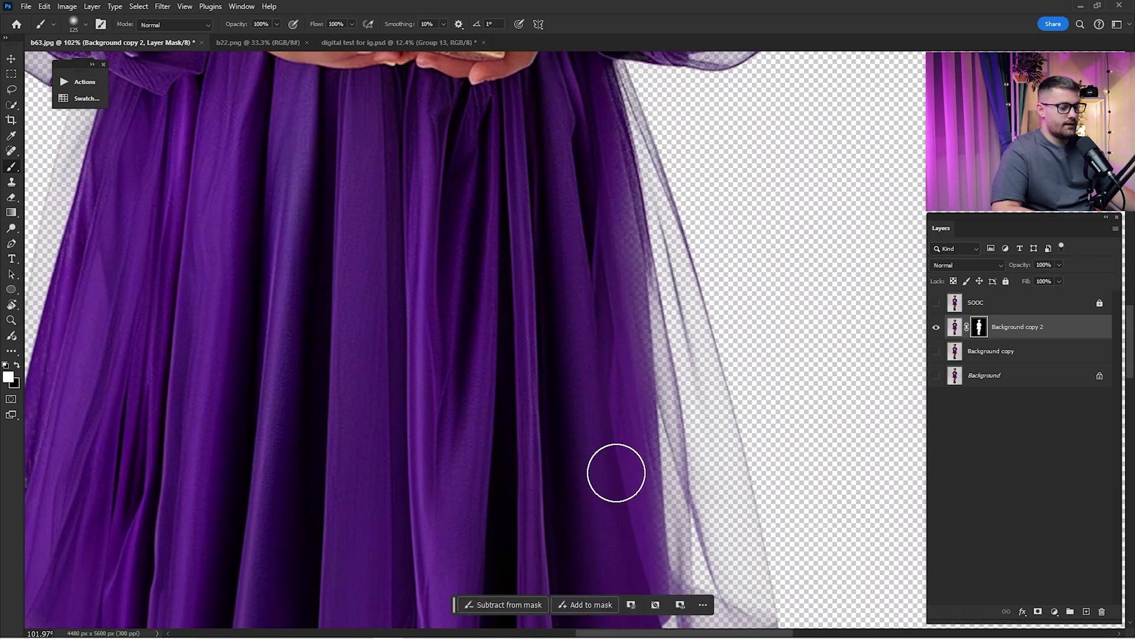
{"action": "left_click_drag", "start_coordinate": [615, 491], "coordinate": [595, 278]}
{"action": "key", "text": "ctrl+0"}
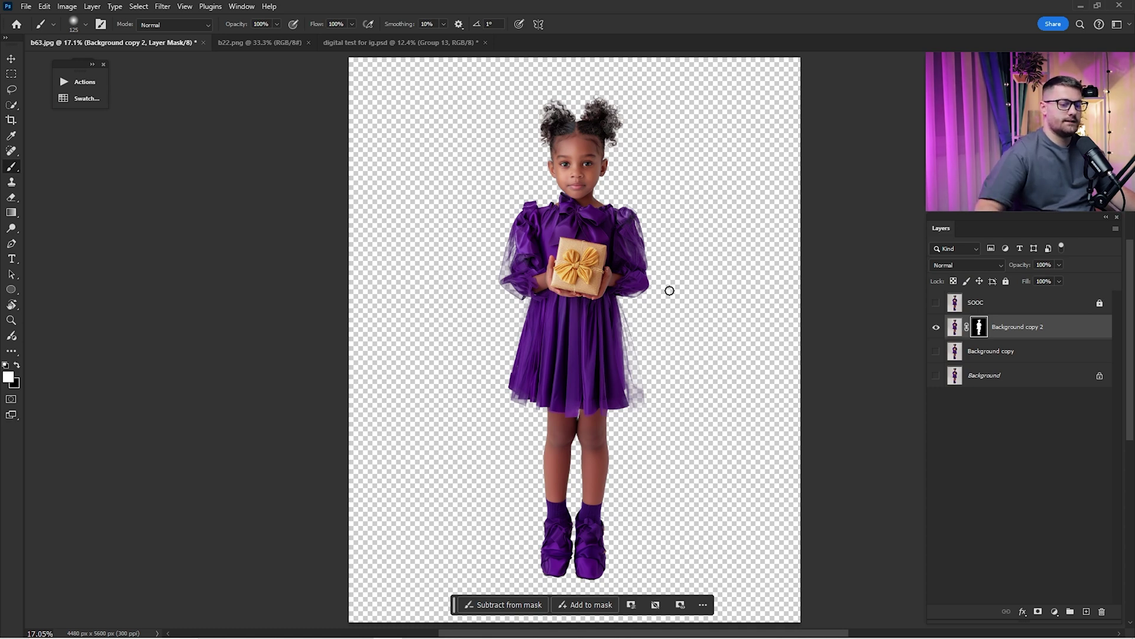
Compare the masked cutout with the original SOOC layer, leaving SOOC hidden
{"action": "left_click", "coordinate": [937, 302]}
{"action": "left_click", "coordinate": [937, 303]}
{"action": "left_click", "coordinate": [937, 303]}
{"action": "left_click", "coordinate": [937, 303]}
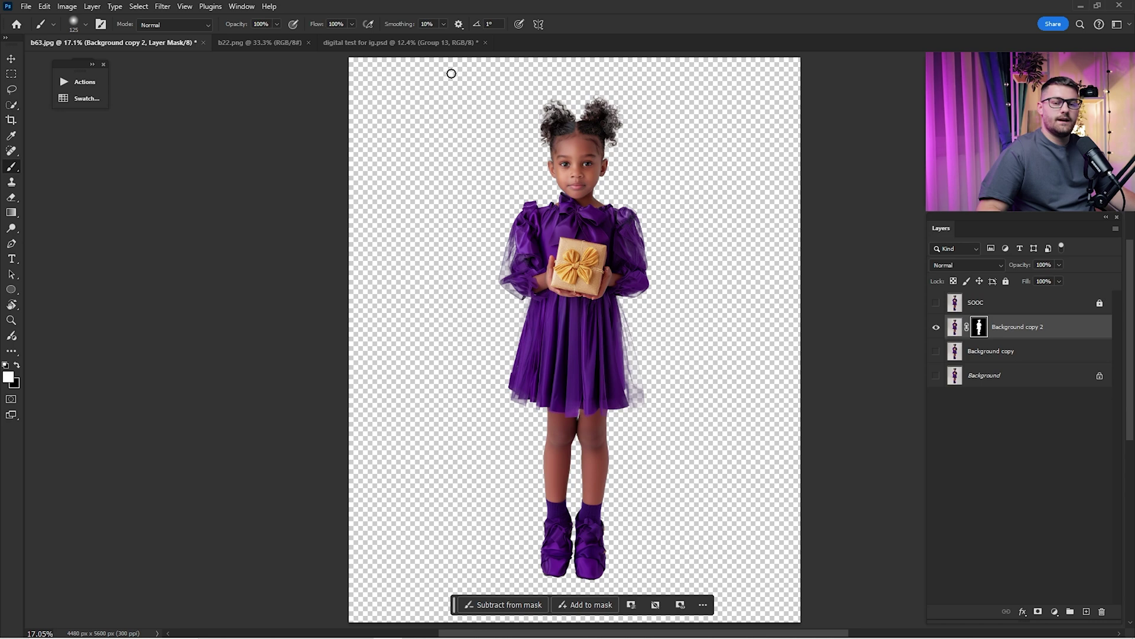
Bring the balloon-arch backdrop from b22.png into b63.jpg, centre it and place it directly beneath the Background copy 2 layer
{"action": "left_click", "coordinate": [249, 44]}
{"action": "key", "text": "v"}
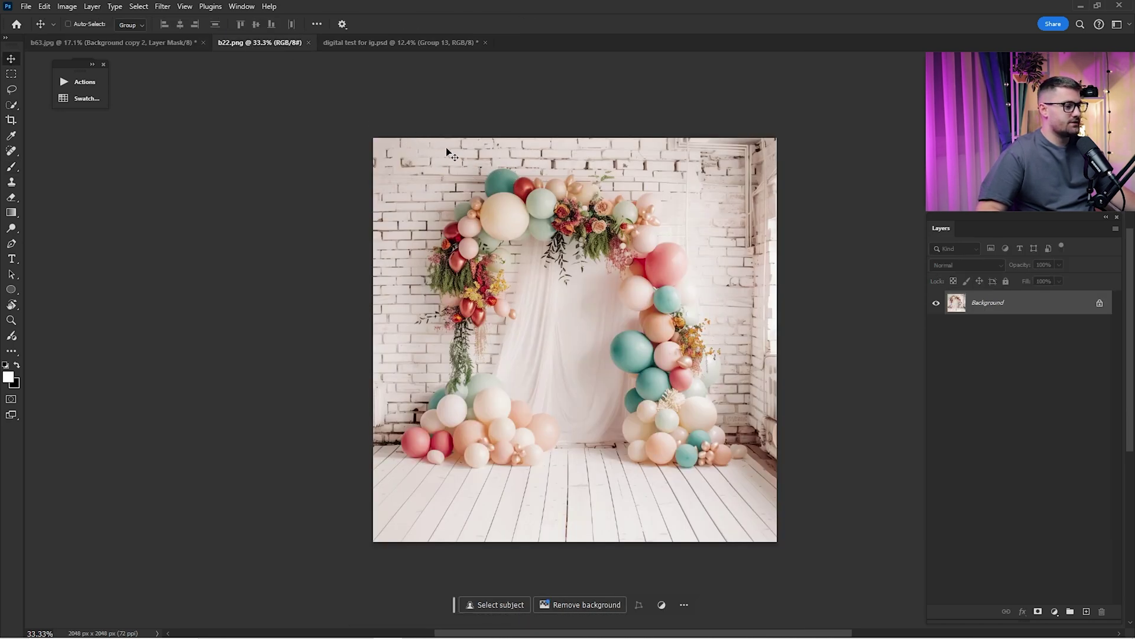
{"action": "left_click_drag", "start_coordinate": [312, 121], "coordinate": [619, 272]}
{"action": "left_click_drag", "start_coordinate": [827, 333], "coordinate": [710, 331]}
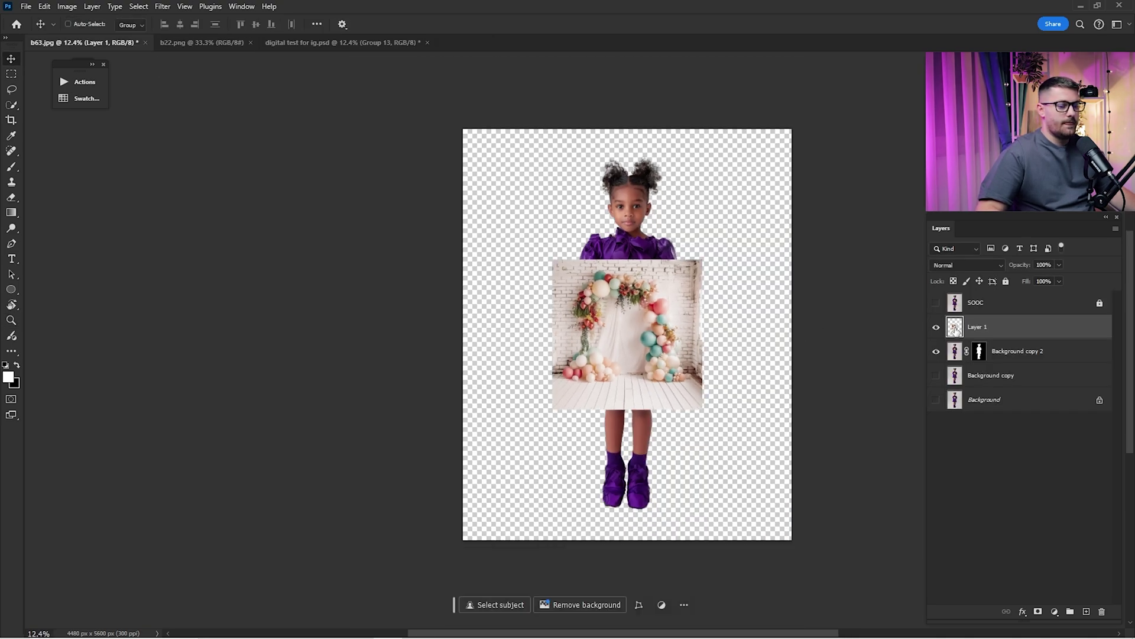
{"action": "left_click_drag", "start_coordinate": [997, 335], "coordinate": [999, 359]}
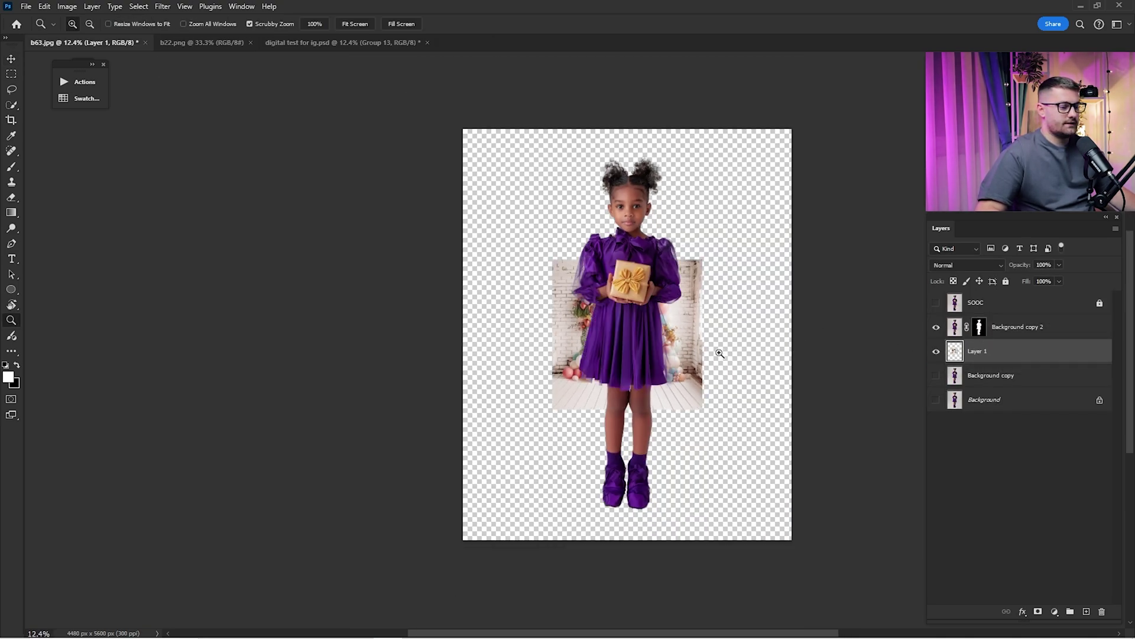
{"action": "scroll", "coordinate": [719, 357], "scroll_direction": "down", "scroll_amount": 1}
{"action": "key", "text": "ctrl+t"}
{"action": "left_click_drag", "start_coordinate": [706, 362], "coordinate": [825, 366]}
{"action": "left_click_drag", "start_coordinate": [762, 382], "coordinate": [764, 380]}
{"action": "left_click_drag", "start_coordinate": [829, 353], "coordinate": [835, 334]}
{"action": "mouse_move", "coordinate": [692, 390]}
{"action": "left_mouse_down"}
{"action": "mouse_move", "coordinate": [694, 371]}
{"action": "mouse_move", "coordinate": [697, 384]}
{"action": "left_mouse_up"}
{"action": "left_click_drag", "start_coordinate": [844, 322], "coordinate": [857, 322]}
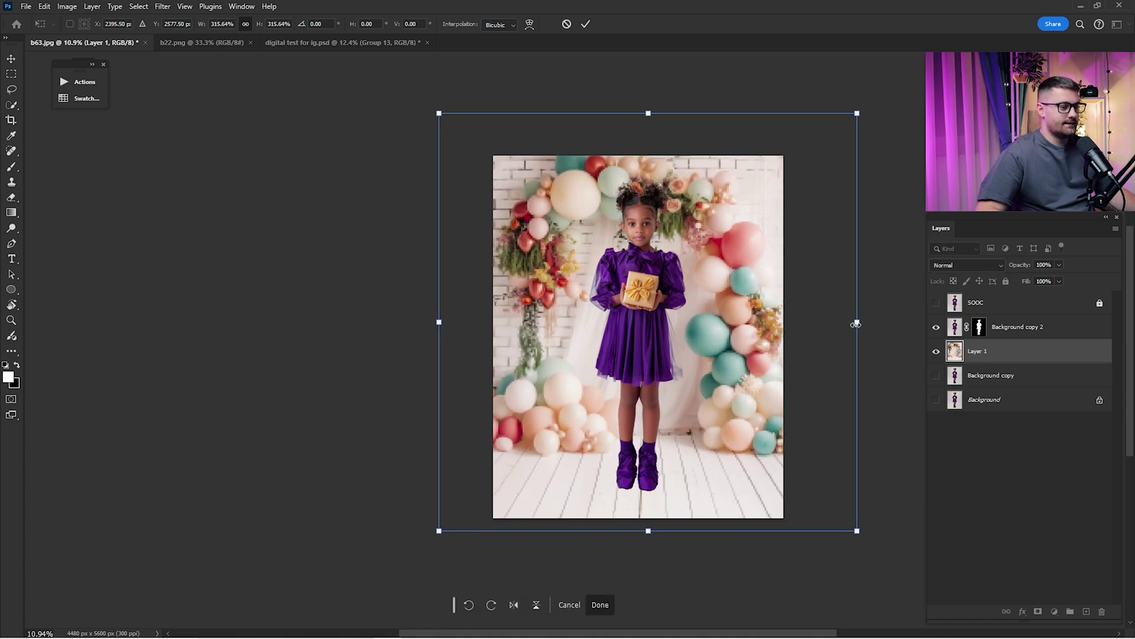
{"action": "left_click_drag", "start_coordinate": [748, 355], "coordinate": [744, 345]}
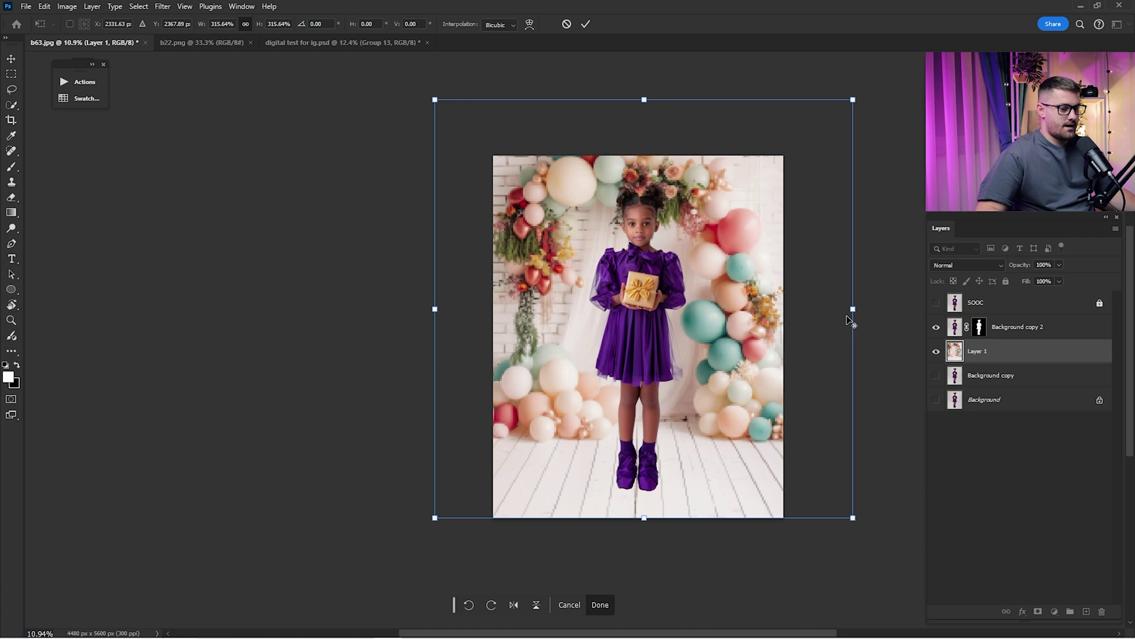
{"action": "left_click_drag", "start_coordinate": [852, 319], "coordinate": [862, 319]}
{"action": "left_click_drag", "start_coordinate": [772, 338], "coordinate": [778, 328]}
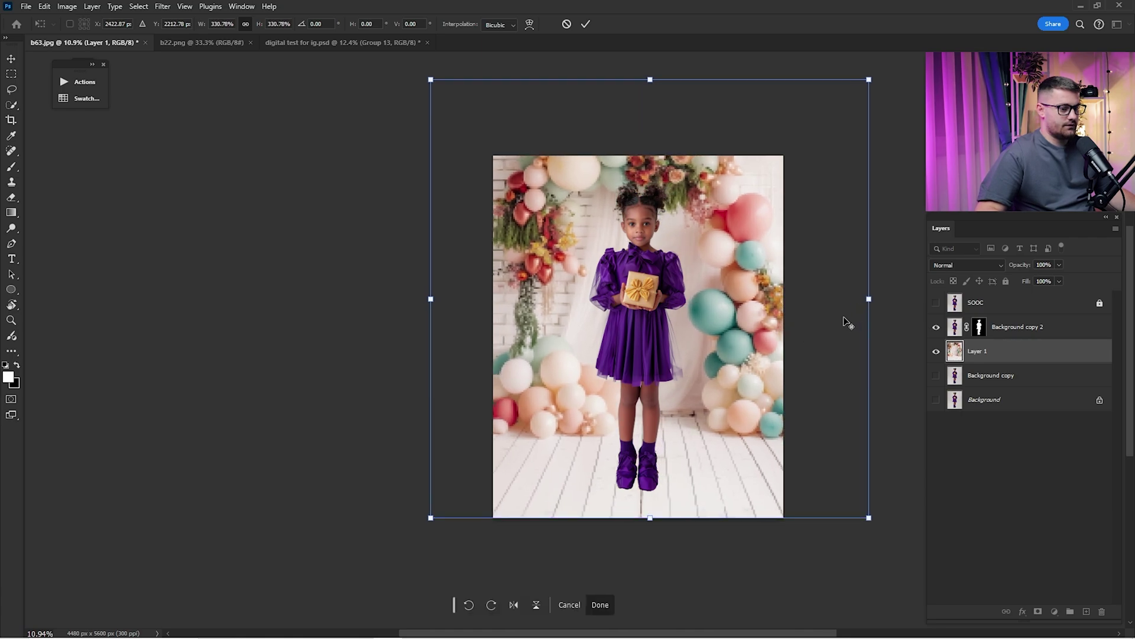
{"action": "left_click_drag", "start_coordinate": [868, 304], "coordinate": [885, 302]}
{"action": "mouse_move", "coordinate": [796, 347]}
{"action": "left_mouse_down"}
{"action": "mouse_move", "coordinate": [790, 330]}
{"action": "mouse_move", "coordinate": [801, 335]}
{"action": "left_mouse_up"}
{"action": "left_click", "coordinate": [567, 26]}
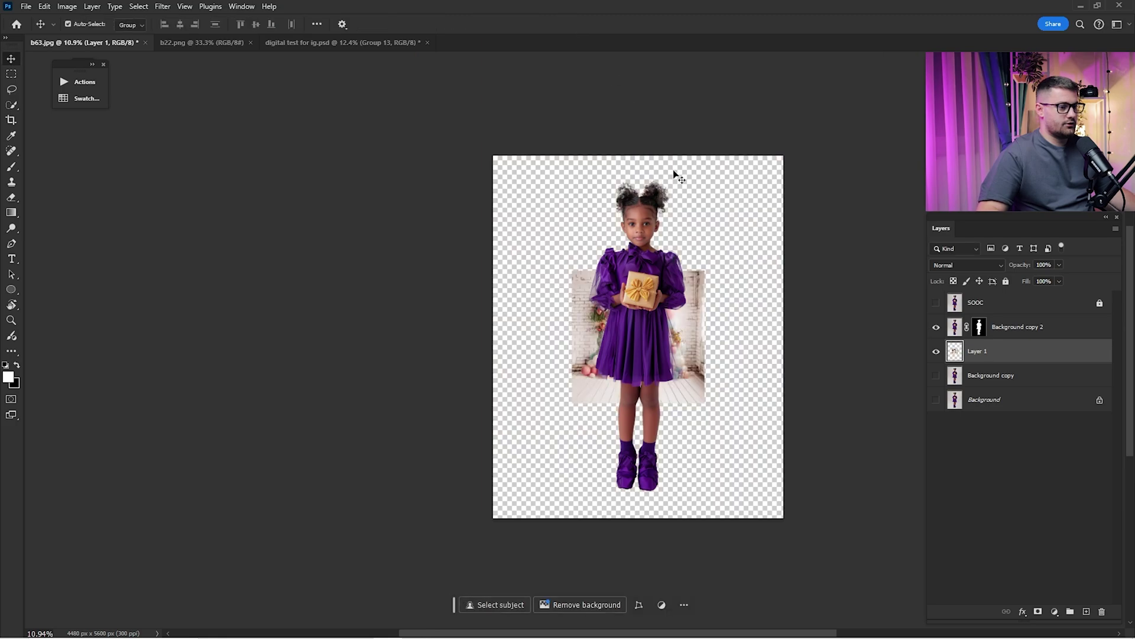
Scale the backdrop up proportionally until it fills the canvas, placing the white floor under the girl's feet and the balloons on both sides of her
{"action": "key", "text": "ctrl+t"}
{"action": "left_click_drag", "start_coordinate": [705, 336], "coordinate": [800, 336]}
{"action": "left_click_drag", "start_coordinate": [731, 356], "coordinate": [728, 332]}
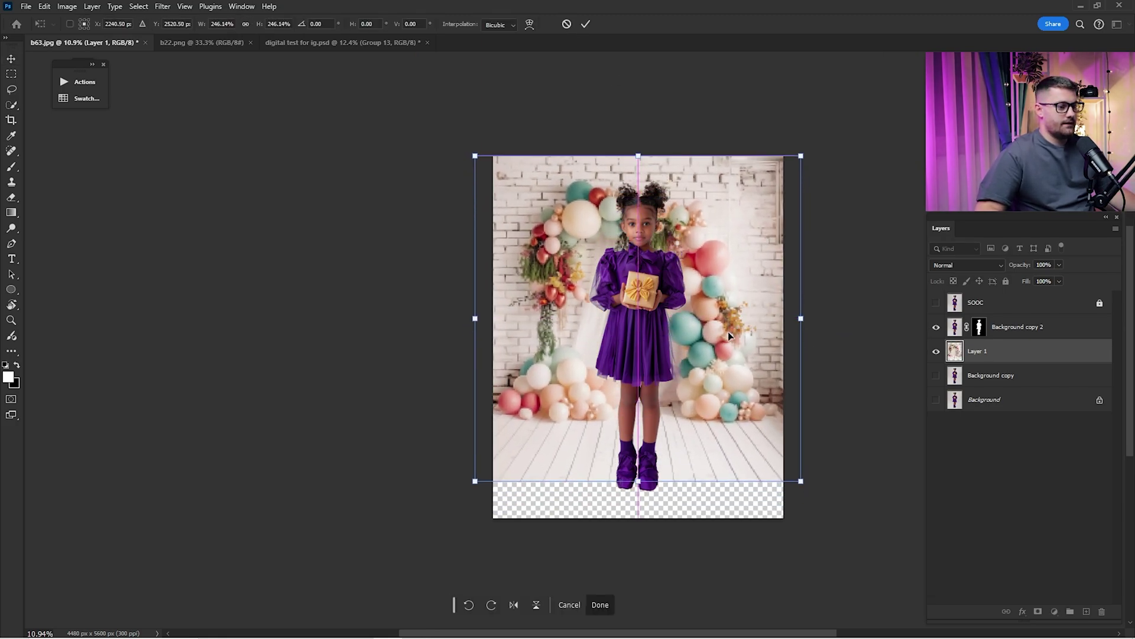
{"action": "left_click_drag", "start_coordinate": [801, 322], "coordinate": [814, 318]}
{"action": "mouse_move", "coordinate": [705, 344]}
{"action": "left_mouse_down"}
{"action": "mouse_move", "coordinate": [705, 306]}
{"action": "mouse_move", "coordinate": [704, 355]}
{"action": "left_mouse_up"}
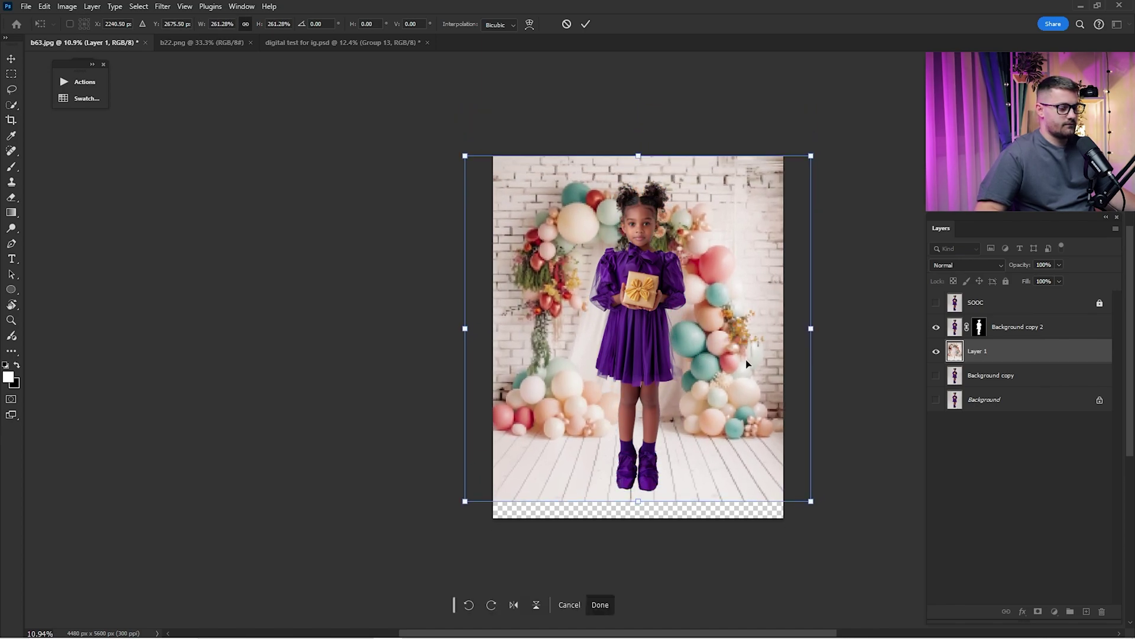
{"action": "left_click_drag", "start_coordinate": [811, 329], "coordinate": [840, 328]}
{"action": "left_click_drag", "start_coordinate": [756, 346], "coordinate": [754, 333]}
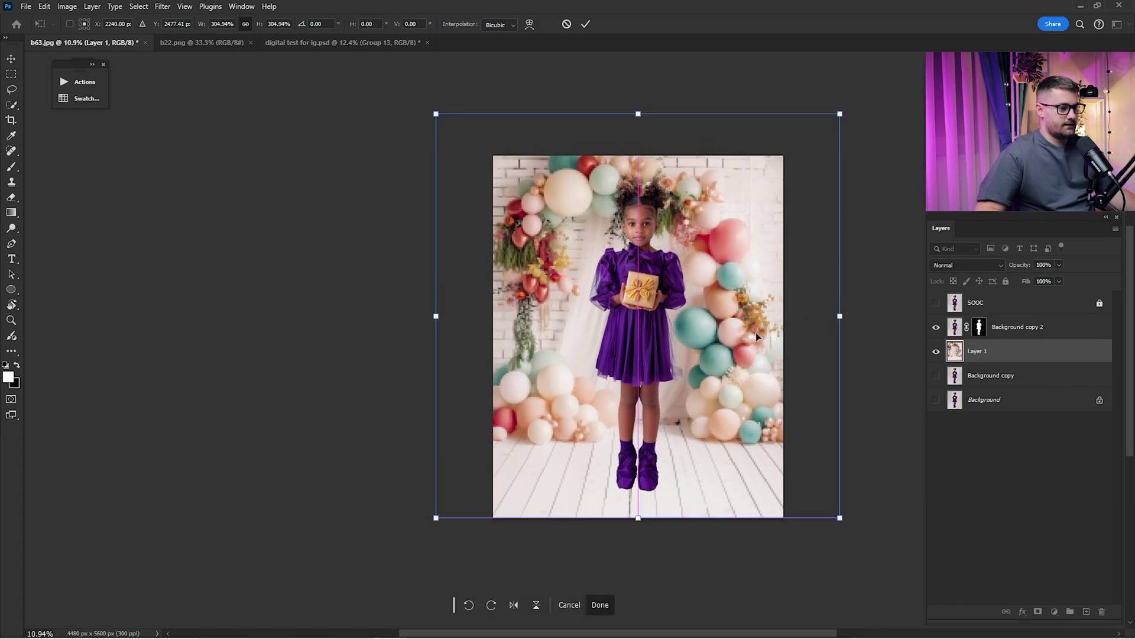
{"action": "left_click_drag", "start_coordinate": [840, 318], "coordinate": [877, 318]}
{"action": "left_click_drag", "start_coordinate": [716, 357], "coordinate": [727, 322]}
{"action": "left_click_drag", "start_coordinate": [885, 284], "coordinate": [894, 282]}
{"action": "left_click_drag", "start_coordinate": [762, 320], "coordinate": [757, 310]}
{"action": "key", "text": "Return"}
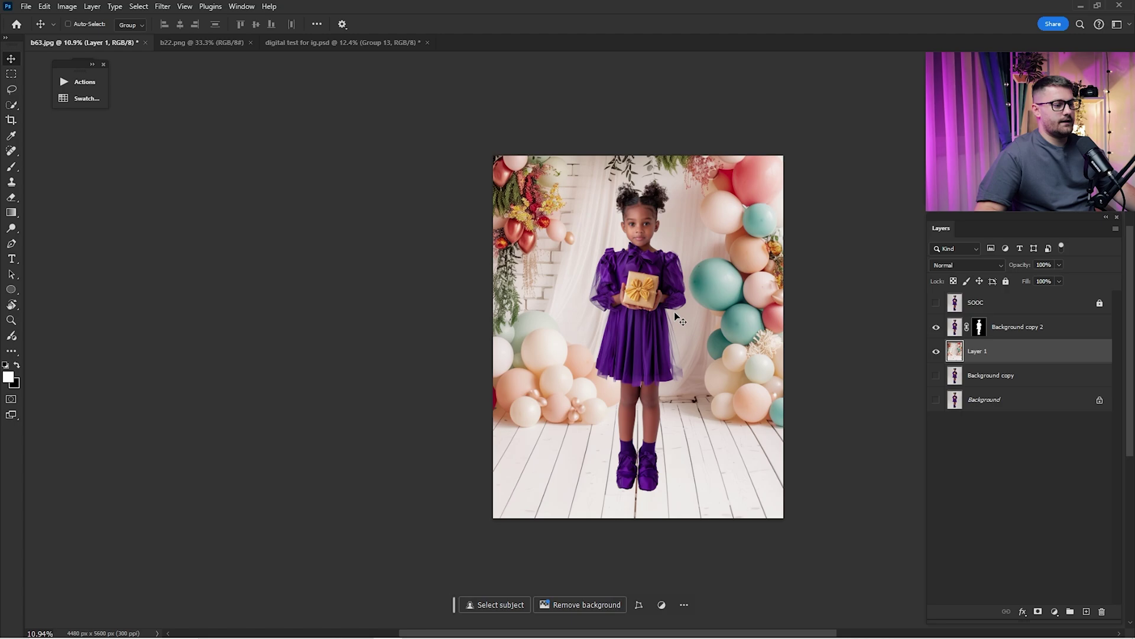
Apply a Tilt-Shift blur to the backdrop layer, with the sharp focus band placed over the floor around the girl's shoes
{"action": "scroll", "coordinate": [680, 312], "scroll_direction": "up", "scroll_amount": 2}
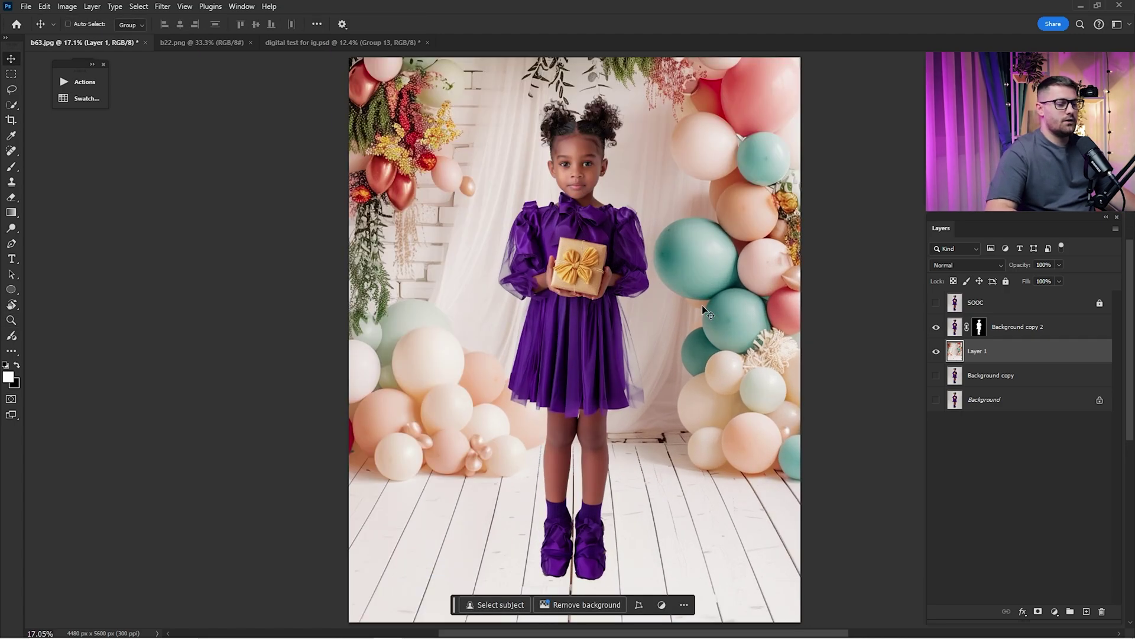
{"action": "key", "text": "z"}
{"action": "left_click", "coordinate": [684, 294], "text": "alt"}
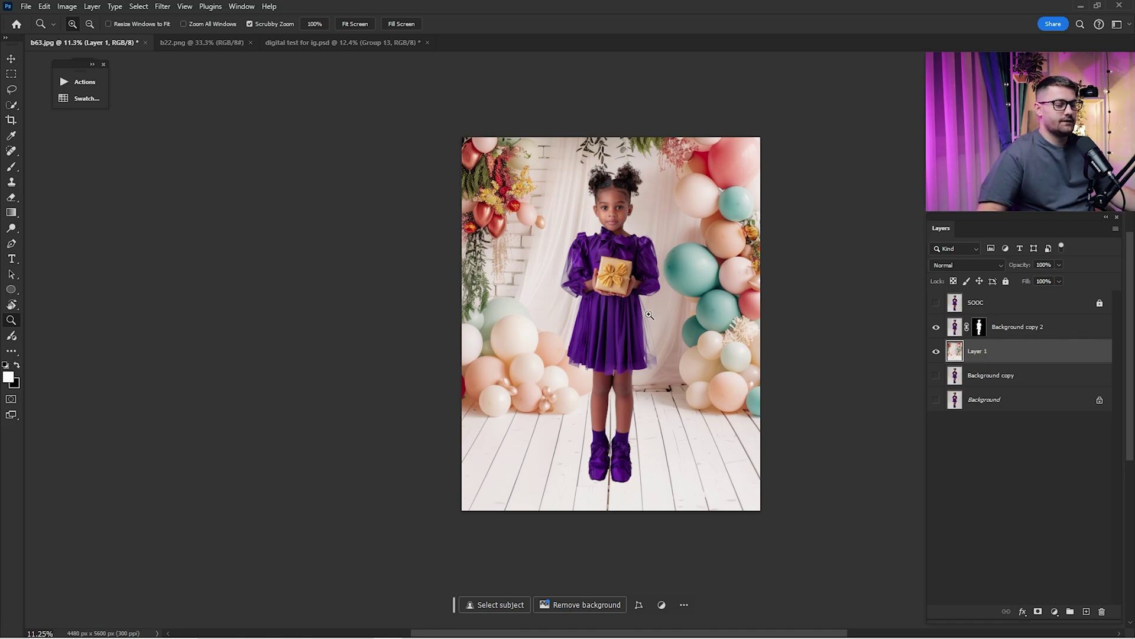
{"action": "left_click", "coordinate": [162, 7]}
{"action": "mouse_move", "coordinate": [197, 216]}
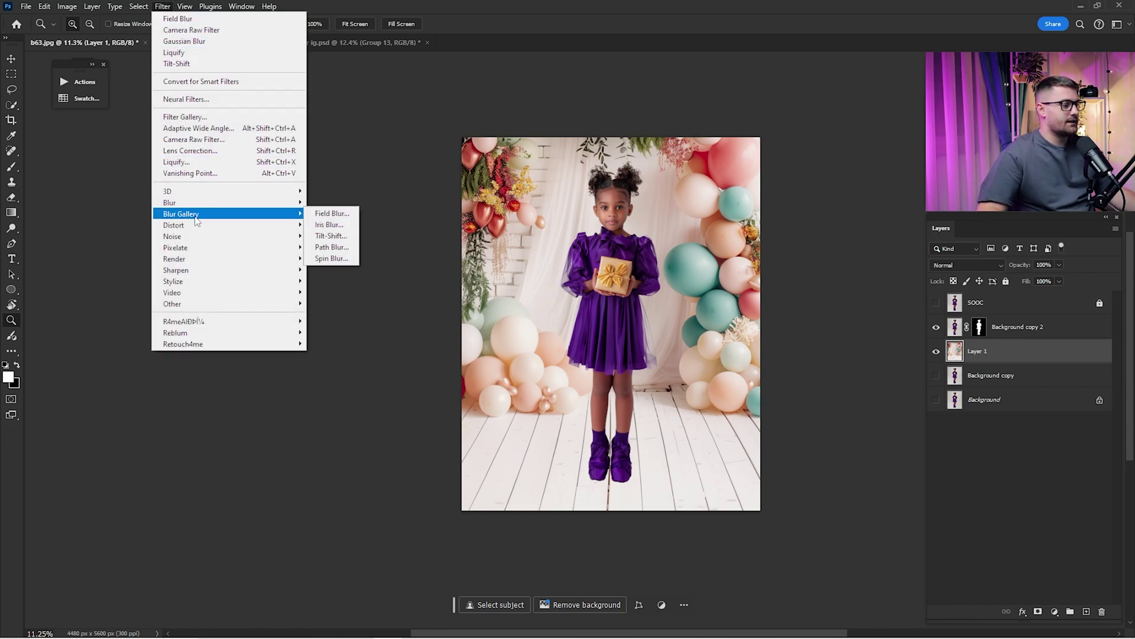
{"action": "left_click", "coordinate": [320, 236]}
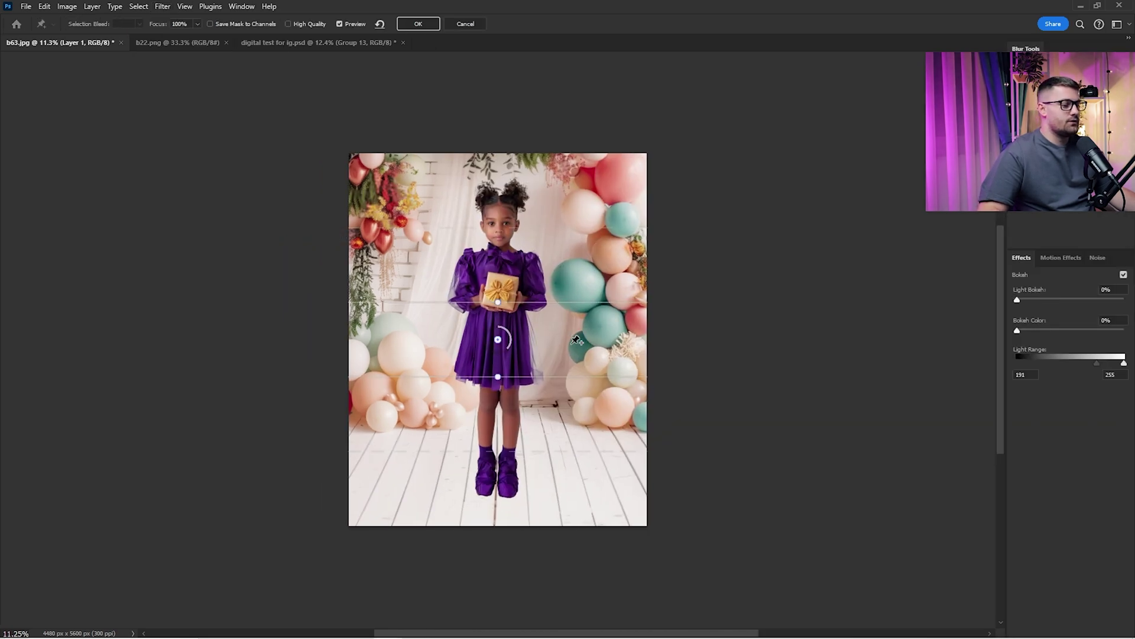
{"action": "left_click_drag", "start_coordinate": [572, 339], "coordinate": [569, 501]}
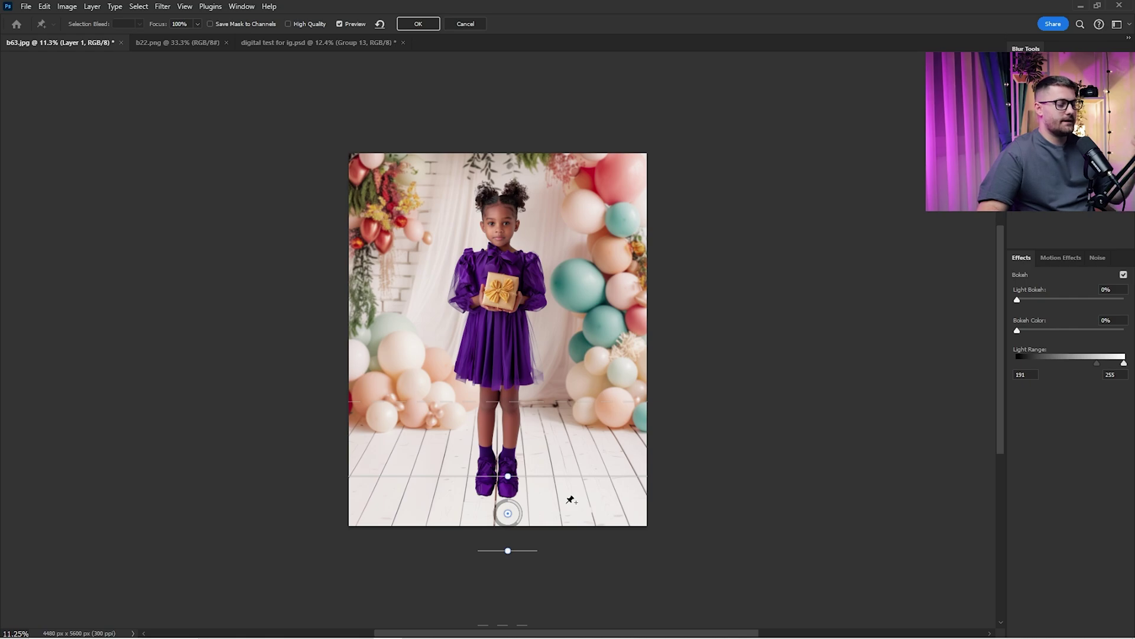
{"action": "left_click_drag", "start_coordinate": [568, 504], "coordinate": [556, 516]}
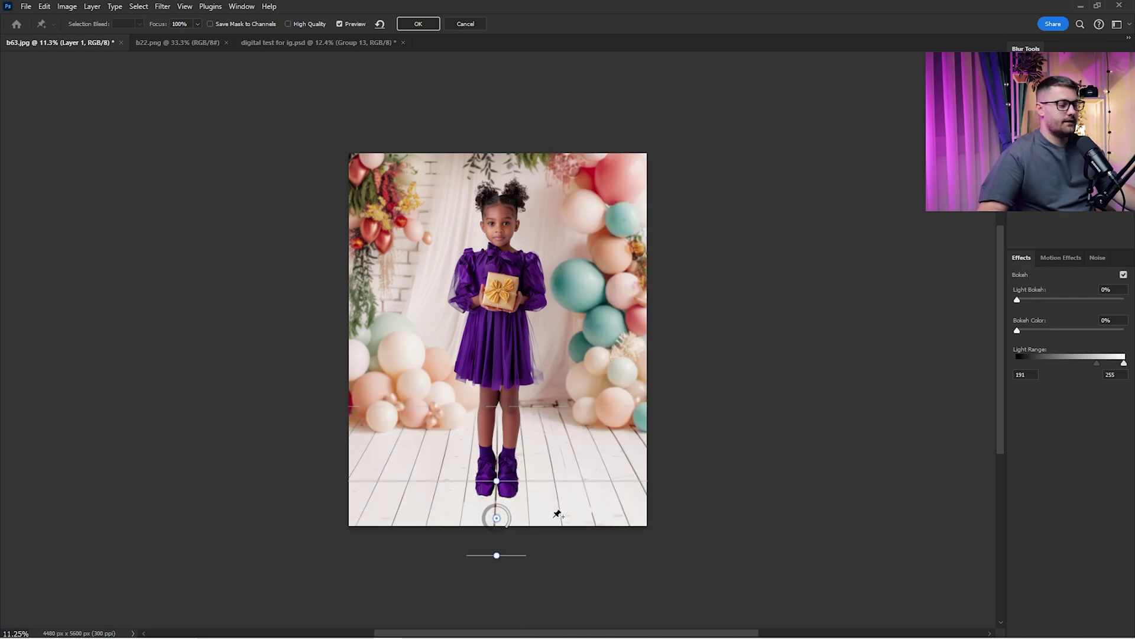
{"action": "left_click_drag", "start_coordinate": [547, 516], "coordinate": [549, 519]}
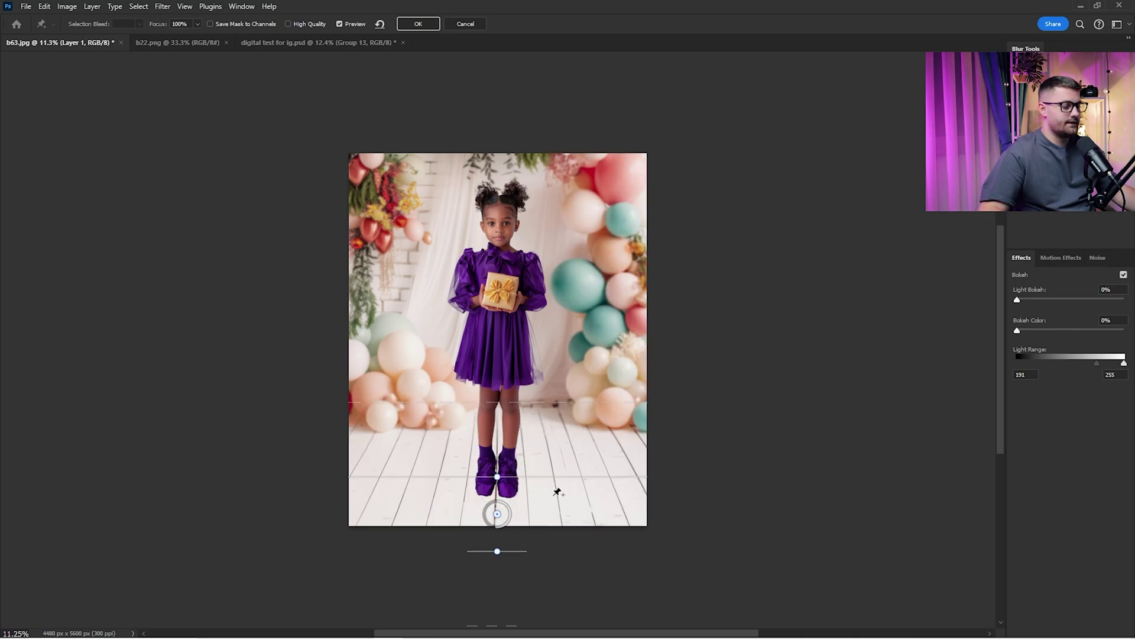
{"action": "left_click_drag", "start_coordinate": [554, 495], "coordinate": [553, 472]}
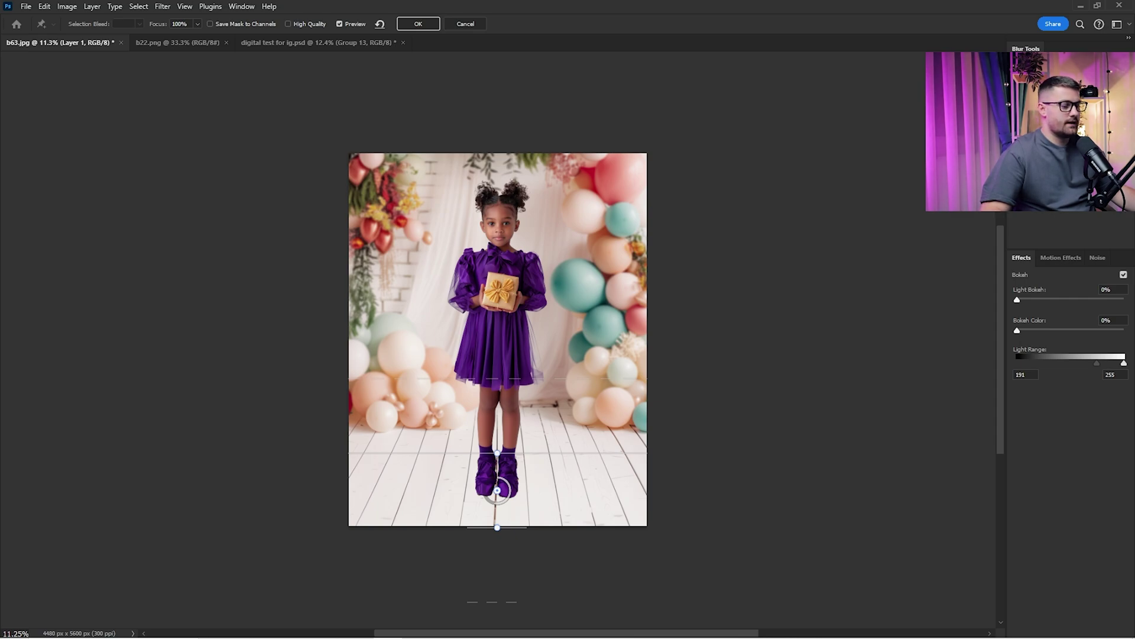
{"action": "mouse_move", "coordinate": [1018, 300]}
{"action": "left_mouse_down"}
{"action": "mouse_move", "coordinate": [1053, 300]}
{"action": "mouse_move", "coordinate": [1010, 300]}
{"action": "left_mouse_up"}
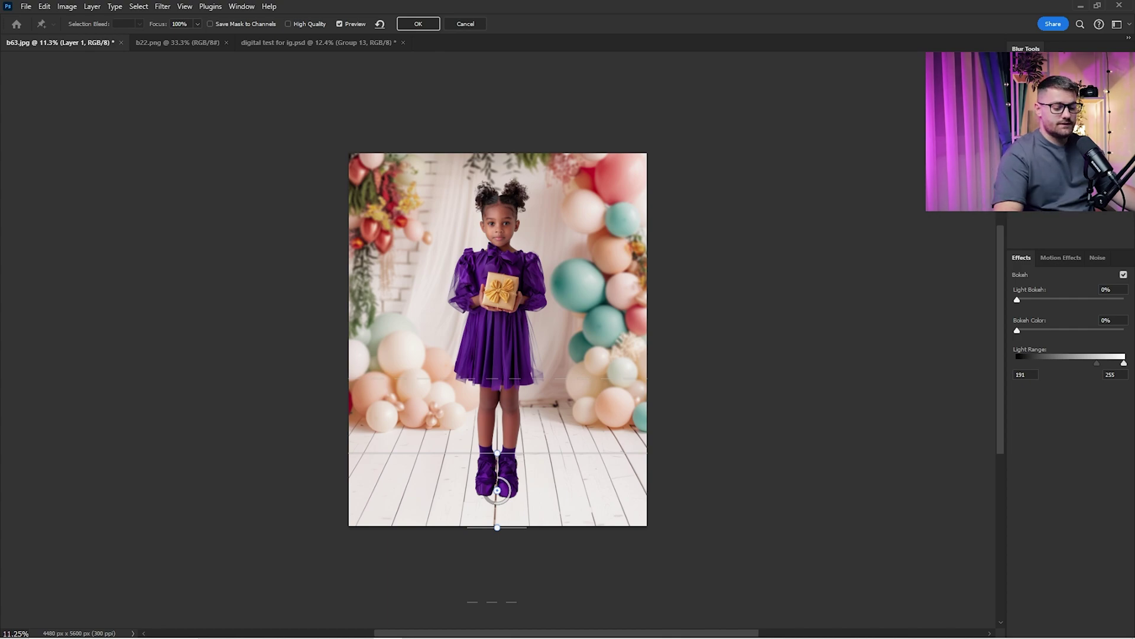
{"action": "left_click", "coordinate": [421, 25]}
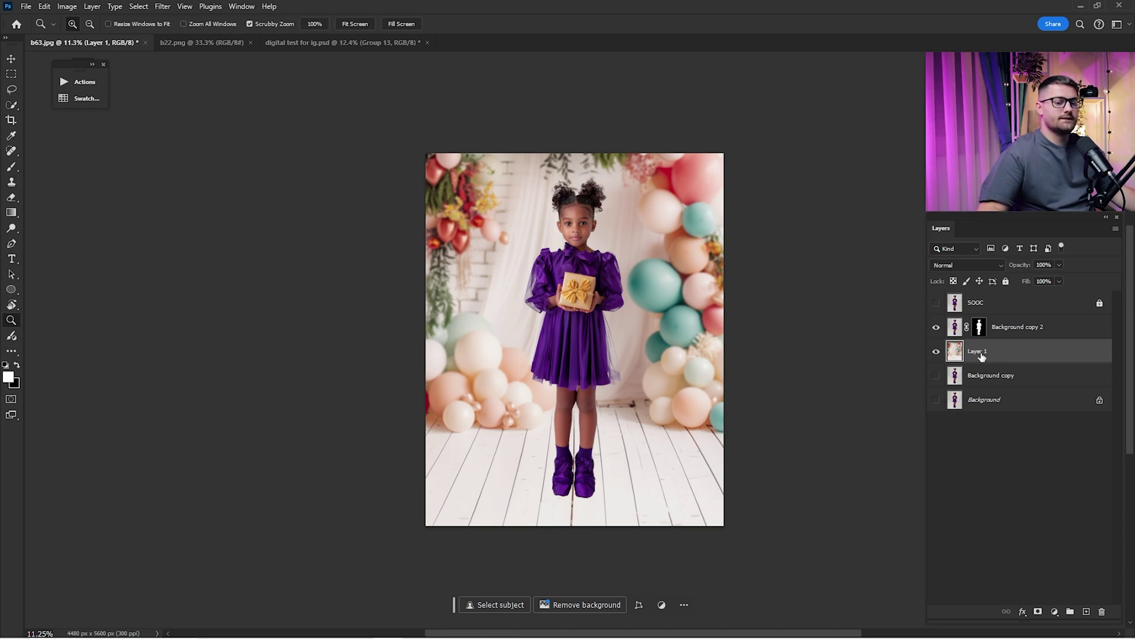
Place the Background copy layer above the backdrop layer, show it and set its blend mode to Multiply
{"action": "left_click", "coordinate": [965, 379]}
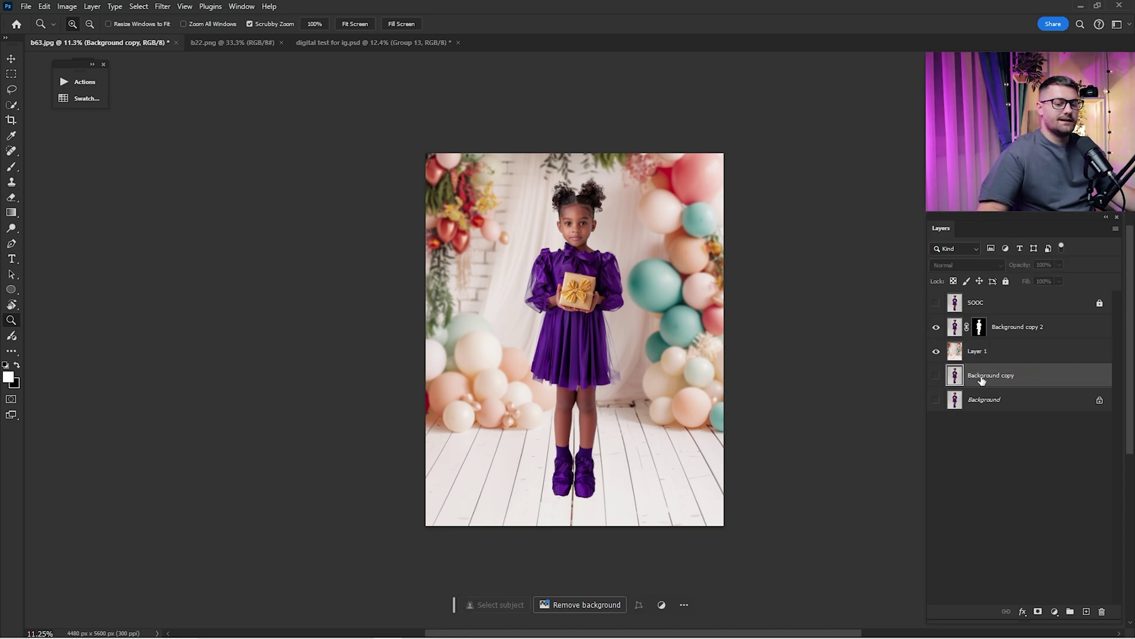
{"action": "left_click_drag", "start_coordinate": [984, 377], "coordinate": [981, 353]}
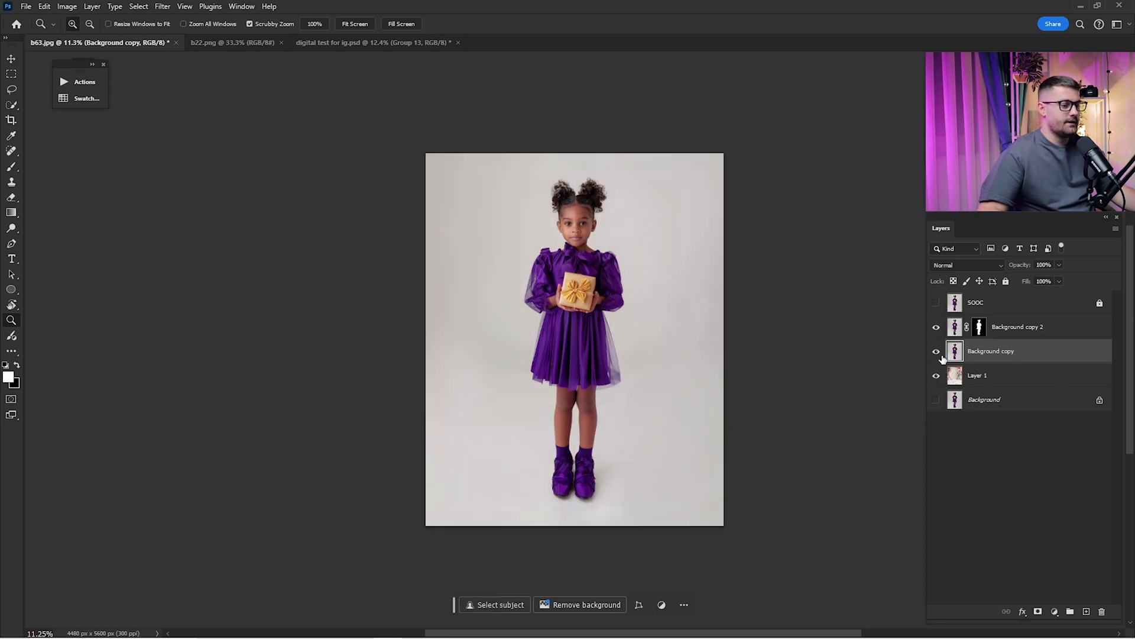
{"action": "left_click", "coordinate": [960, 269]}
{"action": "left_click", "coordinate": [953, 319]}
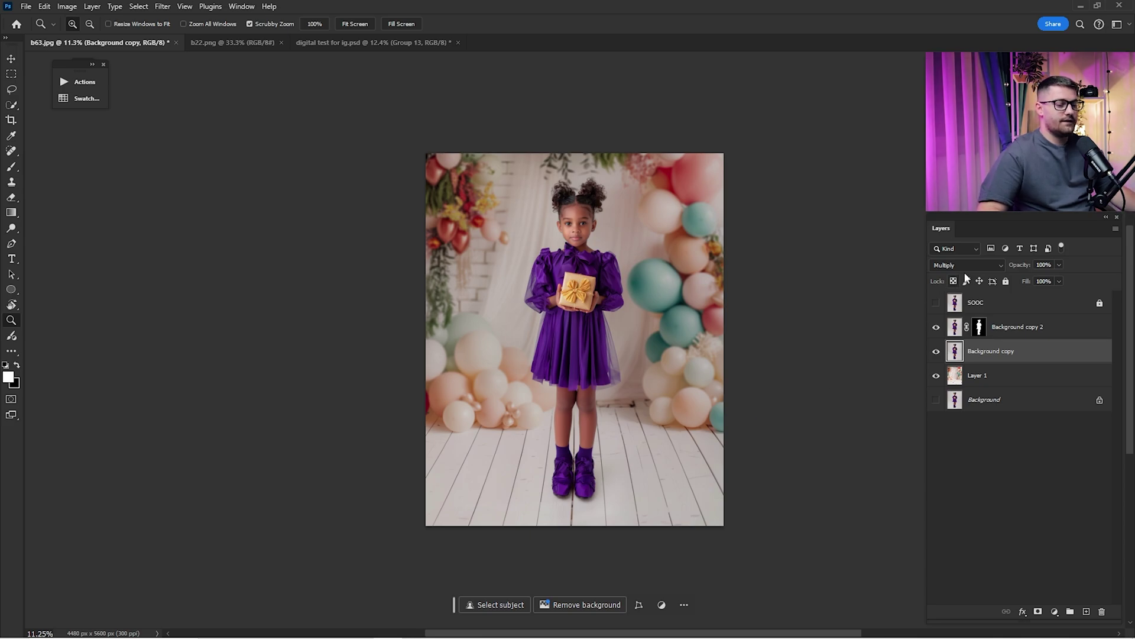
Compare the composite with and without the multiplied Background copy layer, leaving the layer shown
{"action": "left_click", "coordinate": [936, 351]}
{"action": "left_click", "coordinate": [936, 351]}
{"action": "left_click", "coordinate": [936, 351]}
{"action": "left_click", "coordinate": [936, 351]}
{"action": "left_click", "coordinate": [936, 352]}
{"action": "left_click", "coordinate": [936, 353]}
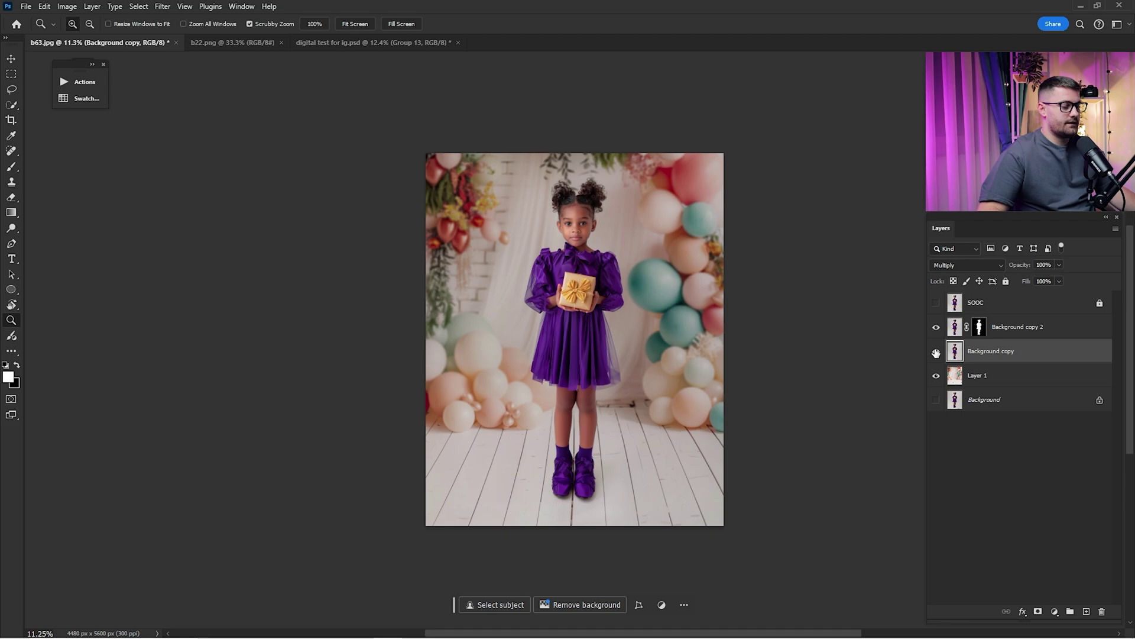
Add a layer mask to Background copy and fade its upper part out with a vertical black-to-white gradient down to the lower legs
{"action": "left_click", "coordinate": [1039, 611]}
{"action": "left_click", "coordinate": [12, 213]}
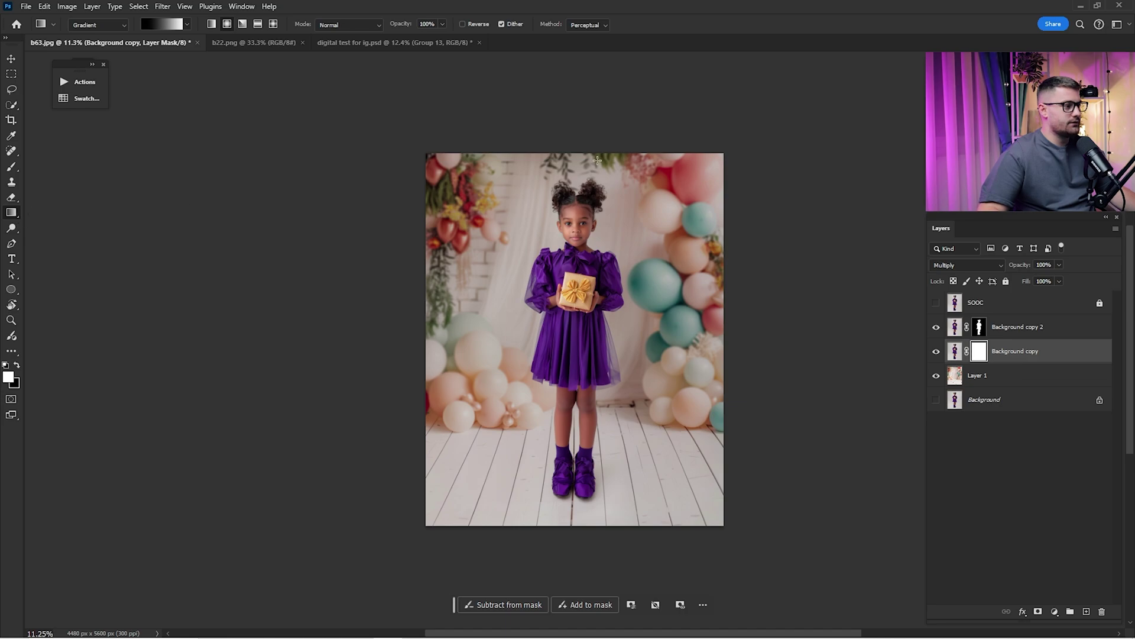
{"action": "left_click_drag", "start_coordinate": [611, 132], "coordinate": [591, 409]}
{"action": "left_click", "coordinate": [937, 353]}
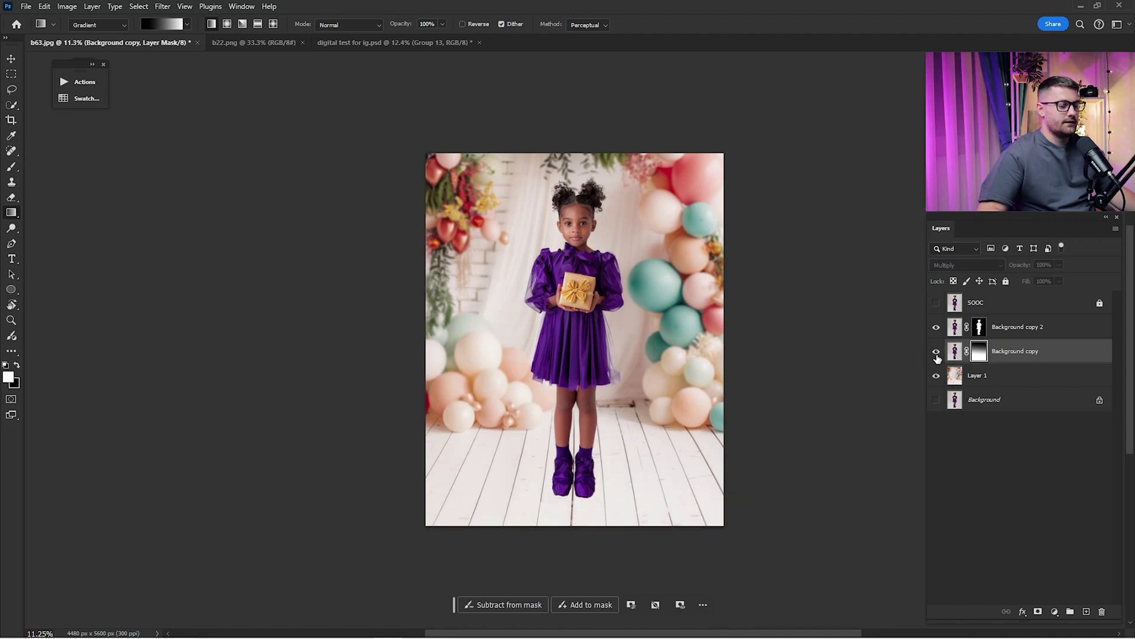
Compare the composite with and without the gradient-masked Background copy shadow layer, leaving the layer shown
{"action": "left_click", "coordinate": [936, 352]}
{"action": "left_click", "coordinate": [937, 352]}
{"action": "left_click", "coordinate": [937, 353]}
{"action": "left_click", "coordinate": [937, 355]}
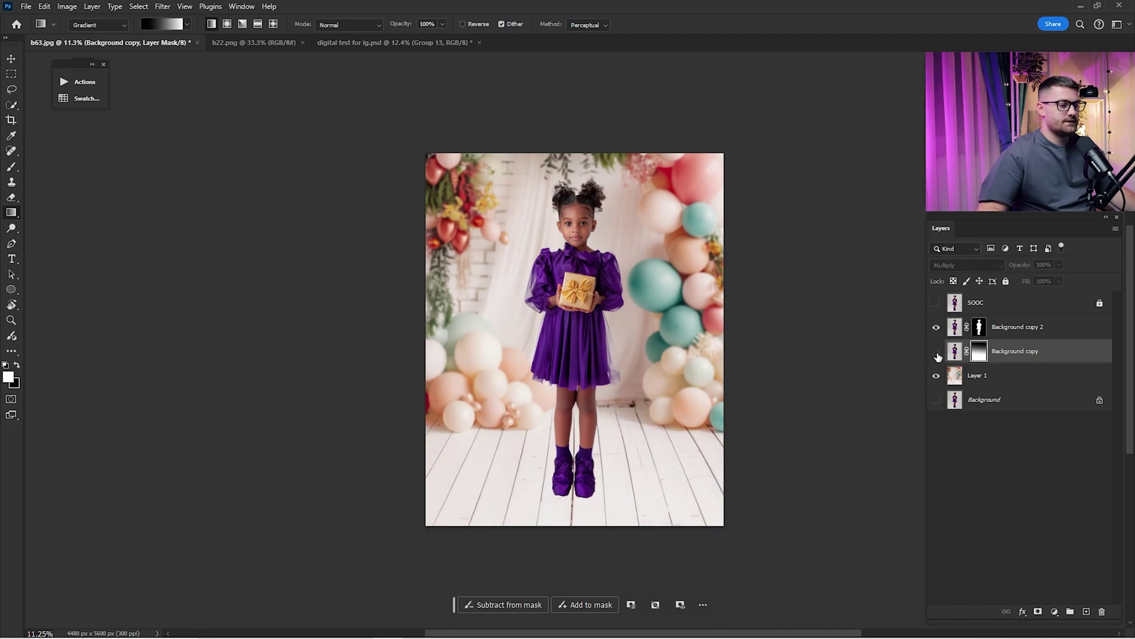
{"action": "left_click", "coordinate": [938, 355]}
{"action": "left_click", "coordinate": [938, 355]}
{"action": "left_click", "coordinate": [937, 354]}
{"action": "left_click", "coordinate": [937, 355]}
{"action": "left_click", "coordinate": [937, 355]}
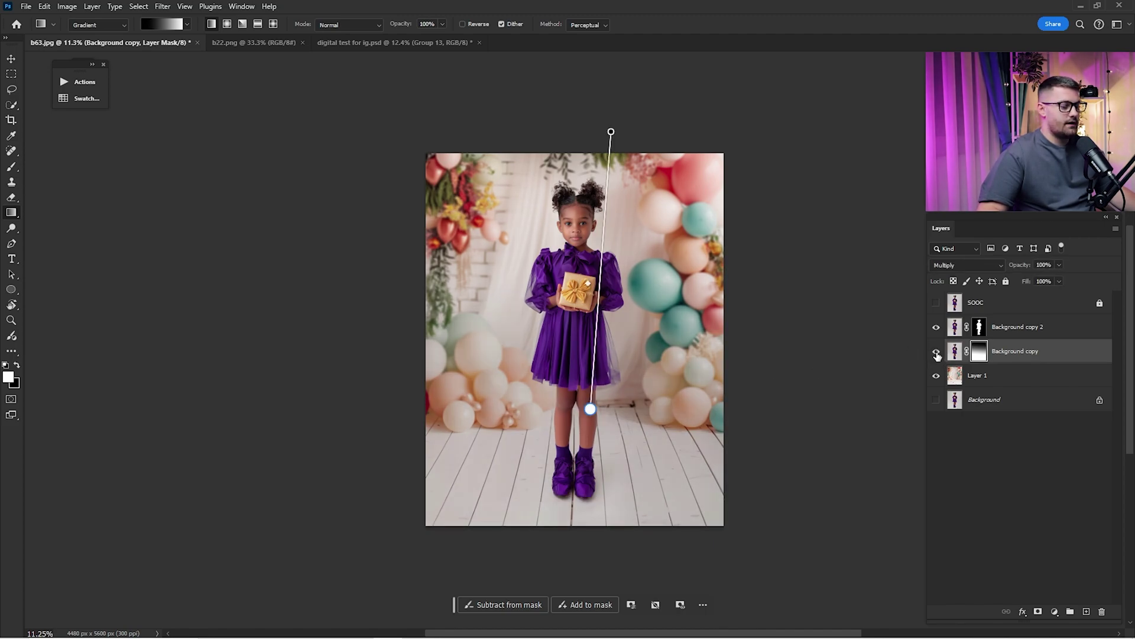
Select the Background copy 2 layer and compare the composite with the original SOOC photo, leaving SOOC hidden
{"action": "left_click", "coordinate": [1003, 326]}
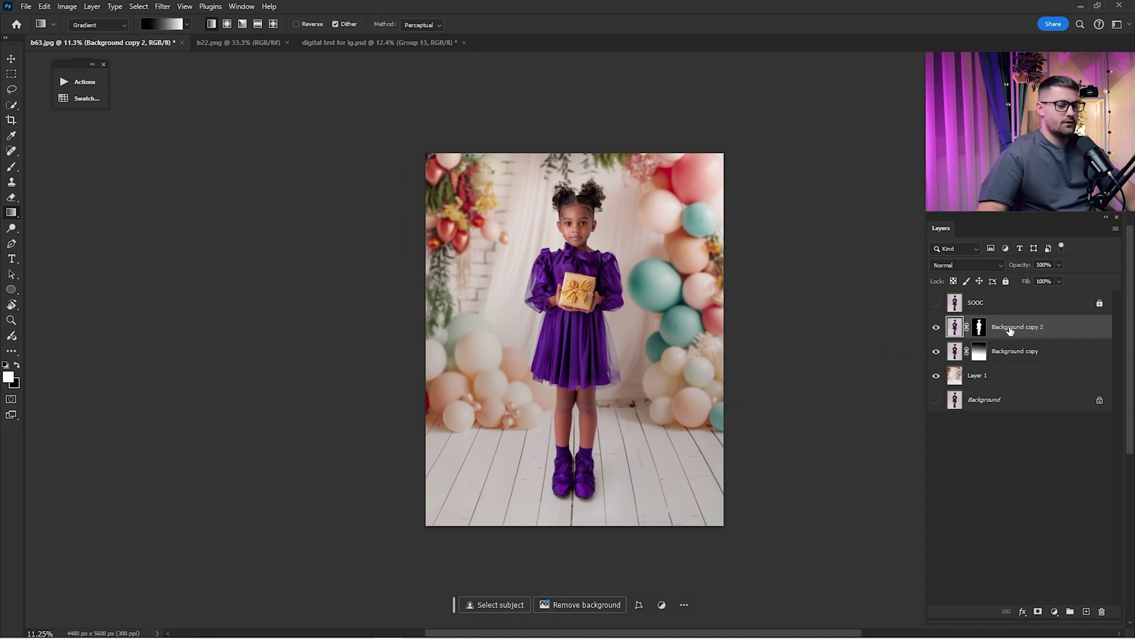
{"action": "right_click", "coordinate": [1008, 327]}
{"action": "left_click", "coordinate": [936, 303]}
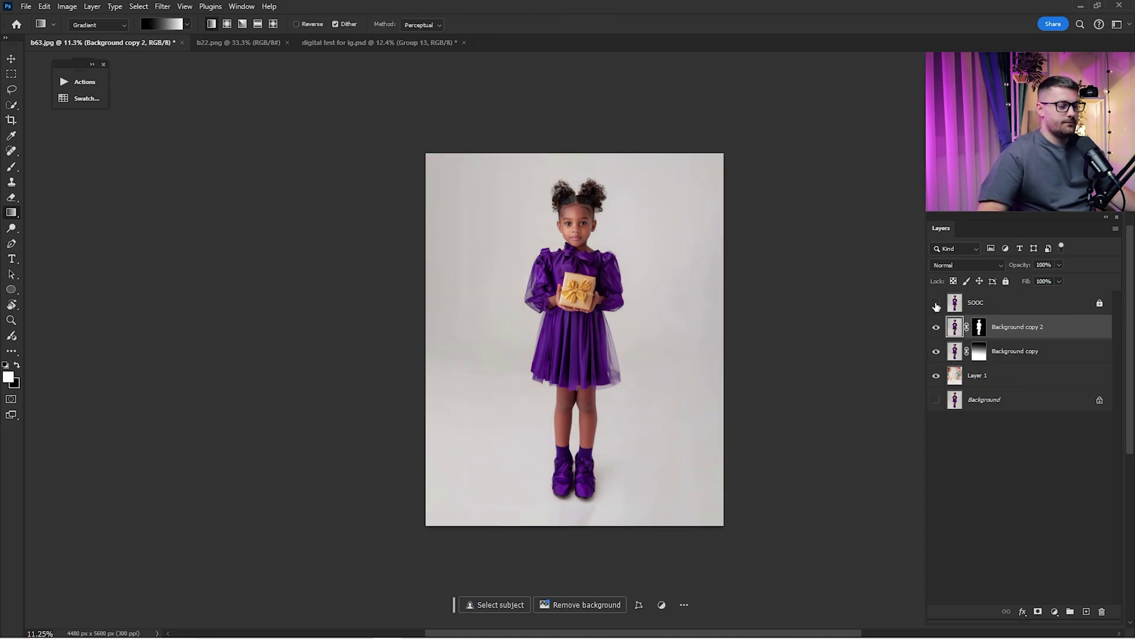
{"action": "left_click", "coordinate": [936, 303]}
{"action": "left_click", "coordinate": [935, 303]}
{"action": "left_click", "coordinate": [935, 303]}
{"action": "left_click", "coordinate": [935, 303]}
{"action": "left_click", "coordinate": [935, 303]}
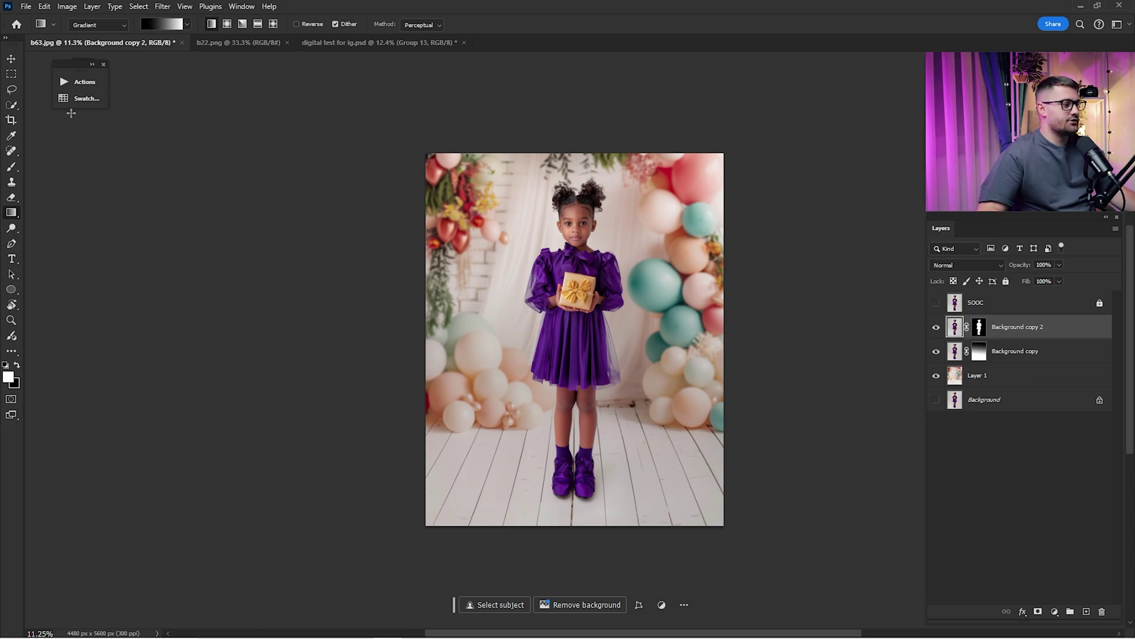
Run the A1 action from the Color Grade - Light Skin set and compare the image with and without its group, leaving it shown
{"action": "left_click", "coordinate": [78, 82]}
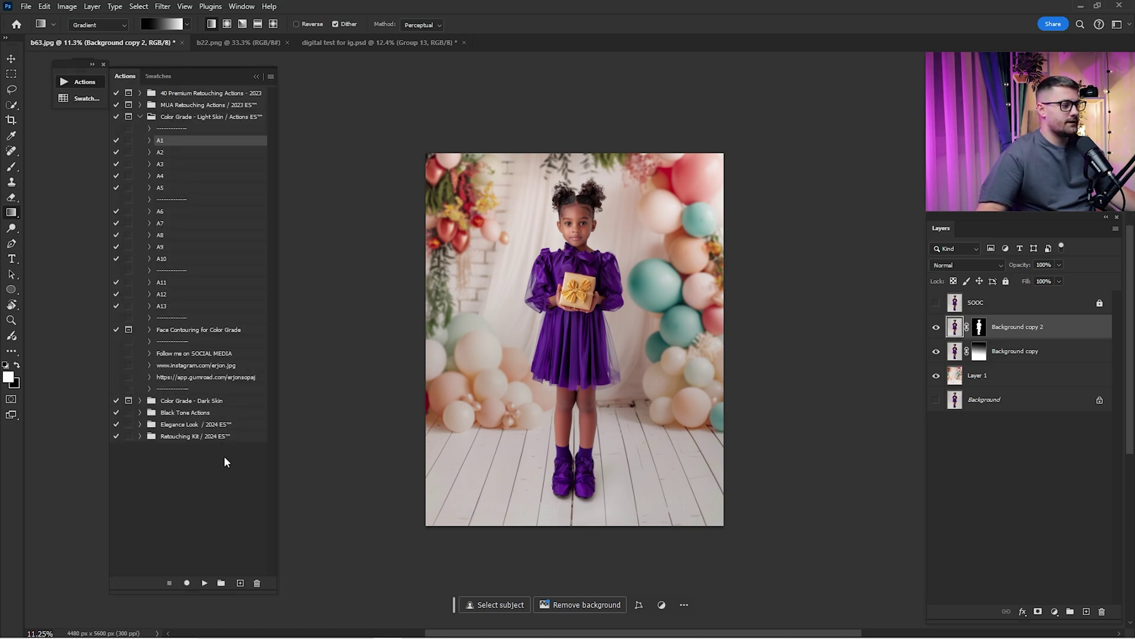
{"action": "left_click", "coordinate": [204, 583]}
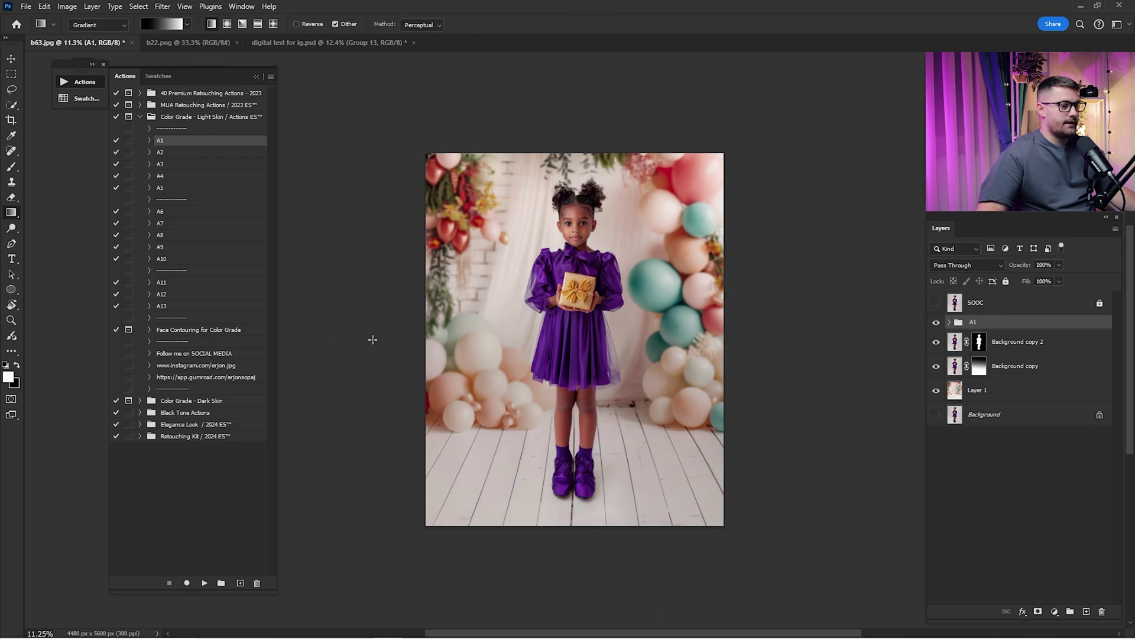
{"action": "left_click", "coordinate": [936, 322]}
{"action": "left_click", "coordinate": [937, 322]}
{"action": "left_click", "coordinate": [936, 322]}
{"action": "left_click", "coordinate": [936, 322]}
{"action": "left_click", "coordinate": [937, 323]}
{"action": "left_click", "coordinate": [937, 322]}
{"action": "left_click", "coordinate": [937, 322]}
{"action": "left_click", "coordinate": [937, 322]}
{"action": "left_click", "coordinate": [936, 322]}
{"action": "left_click", "coordinate": [936, 323]}
Inspect the girl's face up close, comparing the color-graded composite with the original SOOC photo
{"action": "key", "text": "ctrl+0"}
{"action": "key", "text": "z"}
{"action": "left_click_drag", "start_coordinate": [570, 135], "coordinate": [643, 198]}
{"action": "key", "text": "g"}
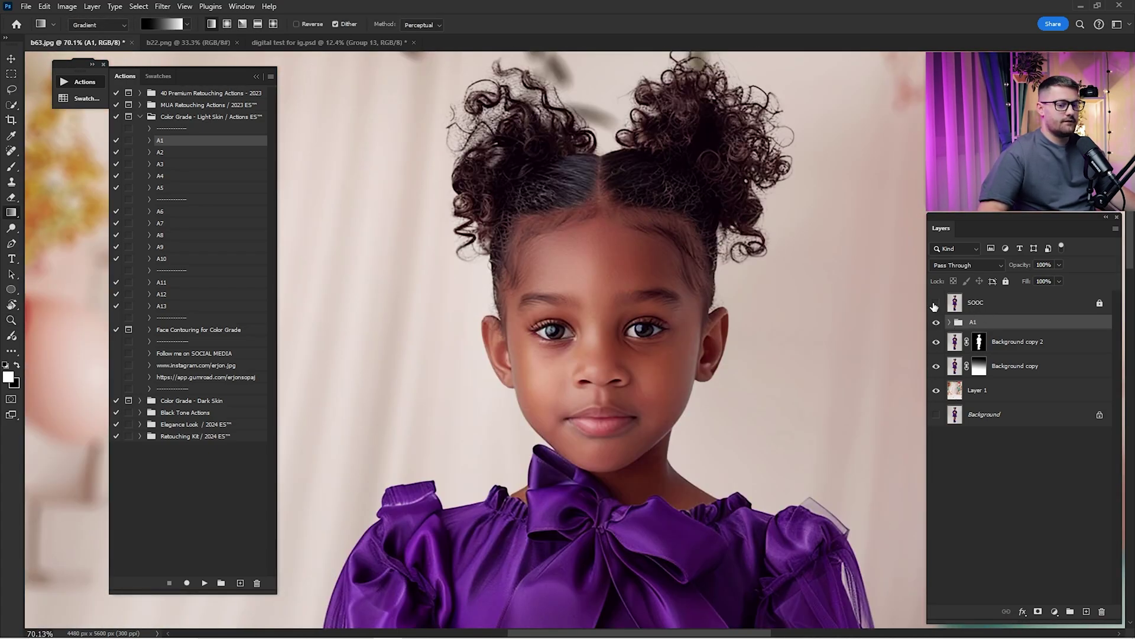
{"action": "left_click", "coordinate": [936, 304]}
{"action": "left_click", "coordinate": [936, 304]}
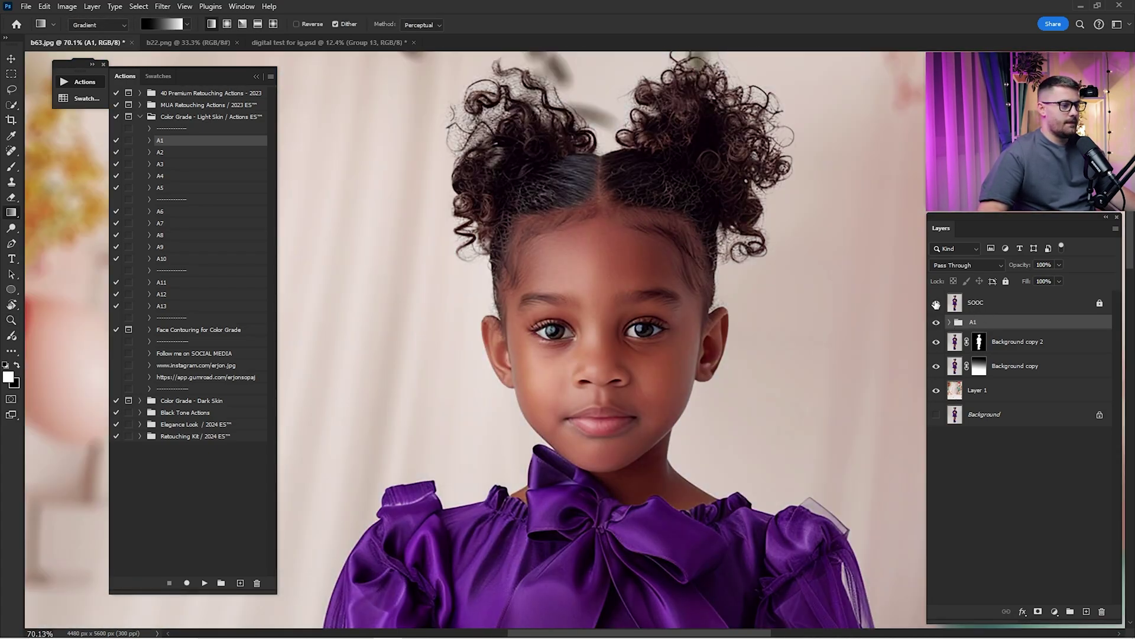
{"action": "left_click", "coordinate": [936, 304]}
{"action": "left_click", "coordinate": [936, 304]}
Compare the whole finished composite with the original SOOC photo at full-image view, leaving SOOC hidden
{"action": "key", "text": "ctrl+0"}
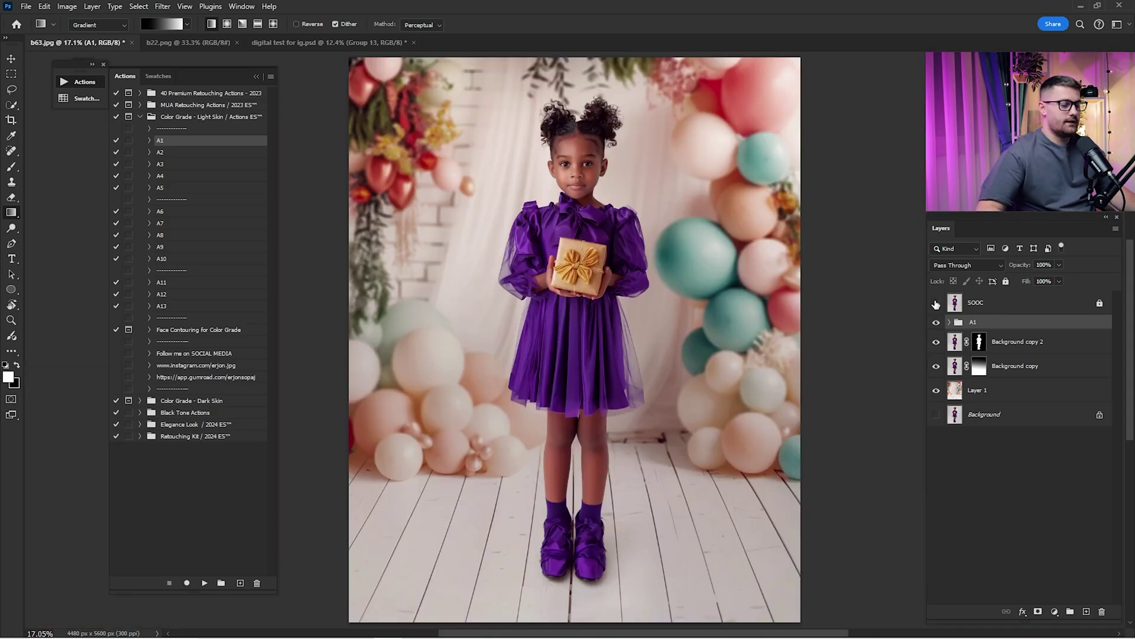
{"action": "left_click", "coordinate": [935, 304]}
{"action": "left_click", "coordinate": [935, 304]}
{"action": "left_click", "coordinate": [936, 304]}
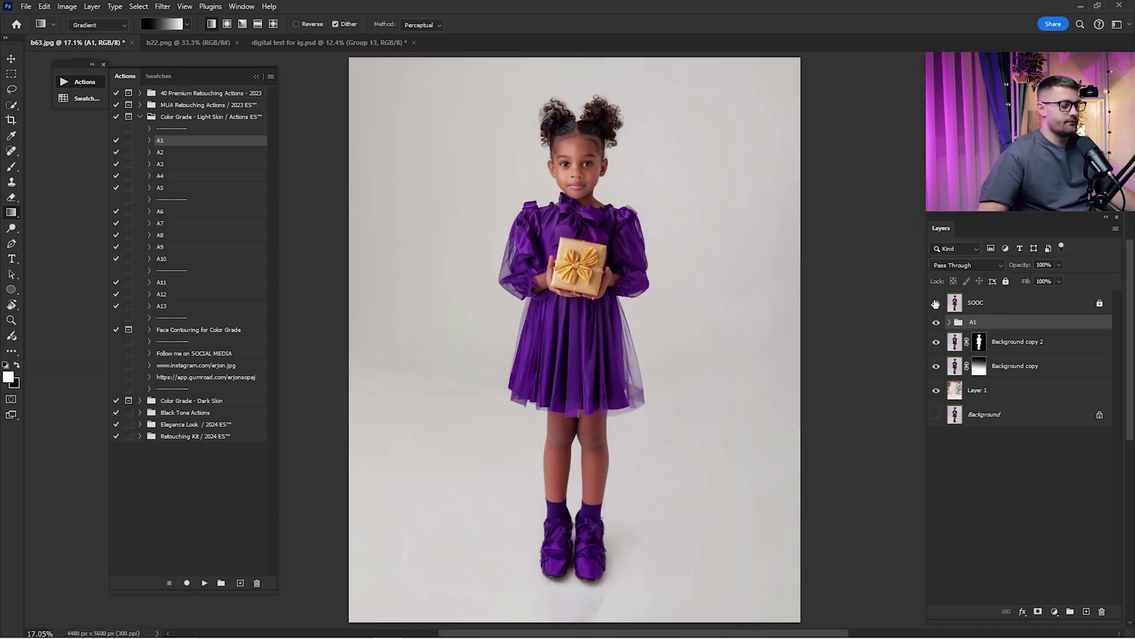
{"action": "left_click", "coordinate": [936, 304]}
{"action": "left_click", "coordinate": [935, 304]}
{"action": "left_click", "coordinate": [936, 304]}
{"action": "left_click", "coordinate": [935, 304]}
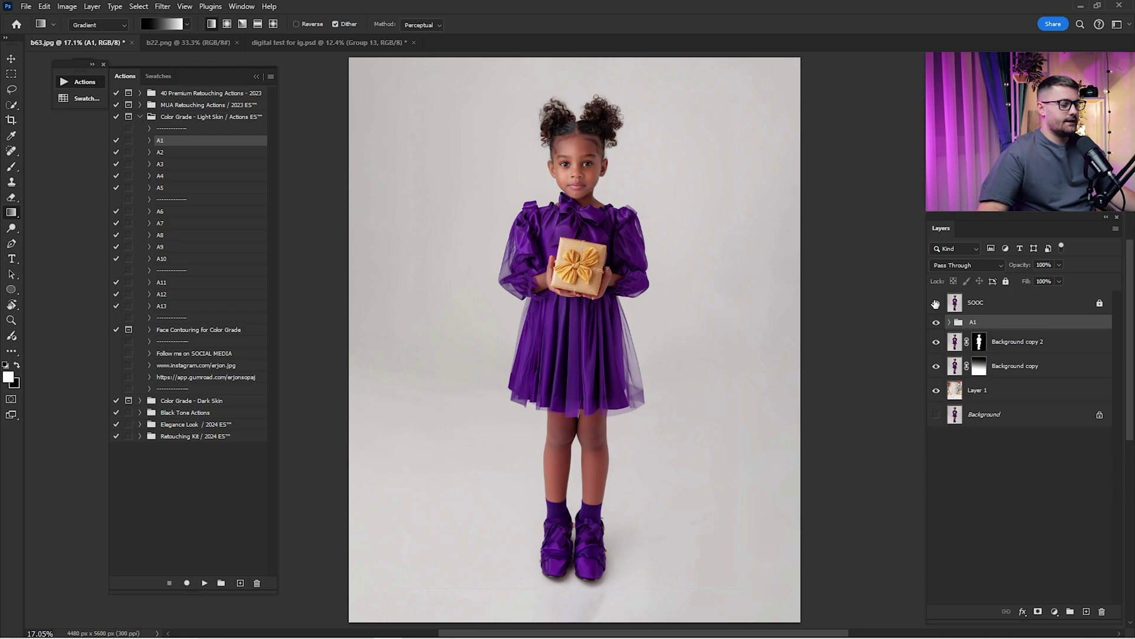
{"action": "left_click", "coordinate": [936, 304]}
{"action": "scroll", "coordinate": [935, 304], "scroll_direction": "down", "scroll_amount": 1}
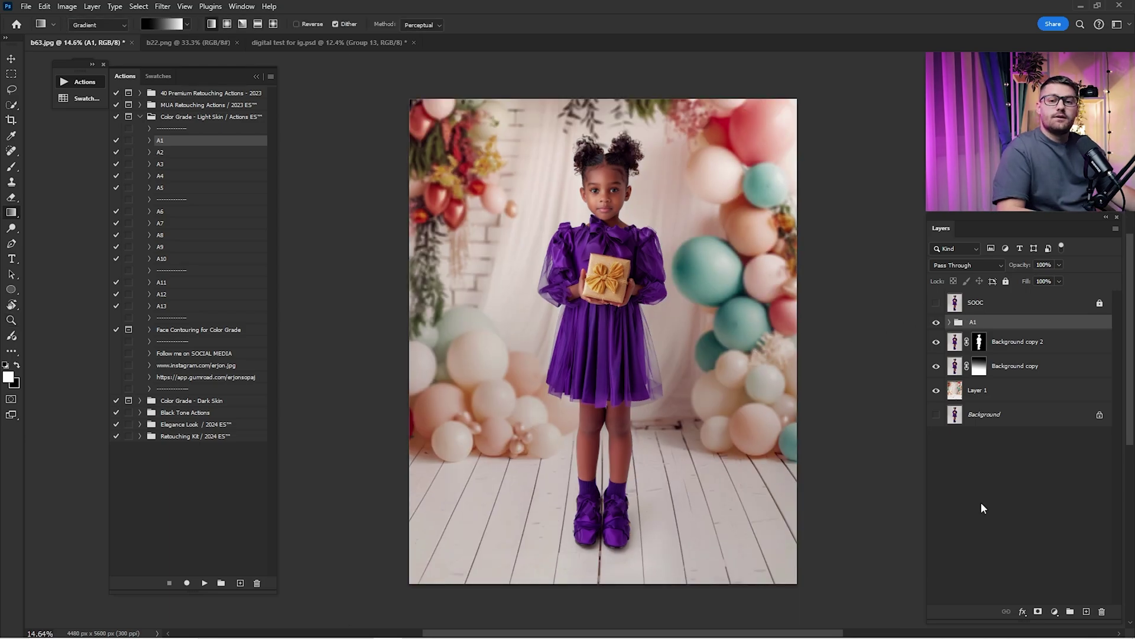